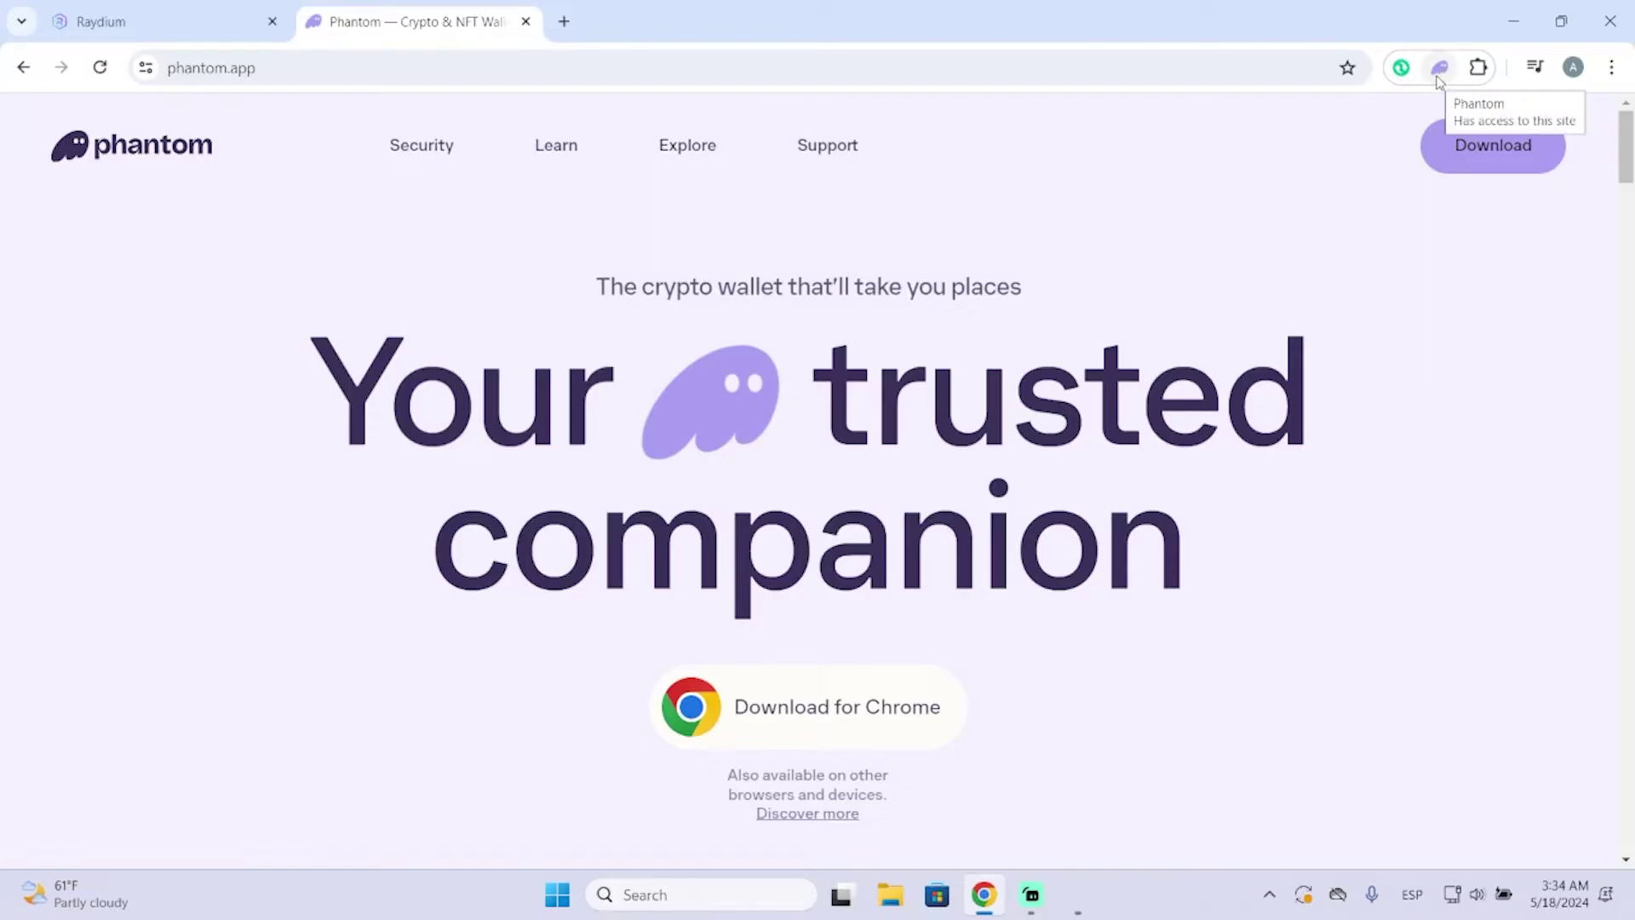
Step: Open the Phantom wallet and browse its $679.46 balance of 3.9879 SOL, with Ethereum and Polygon empty
{"action": "left_click", "coordinate": [1438, 73]}
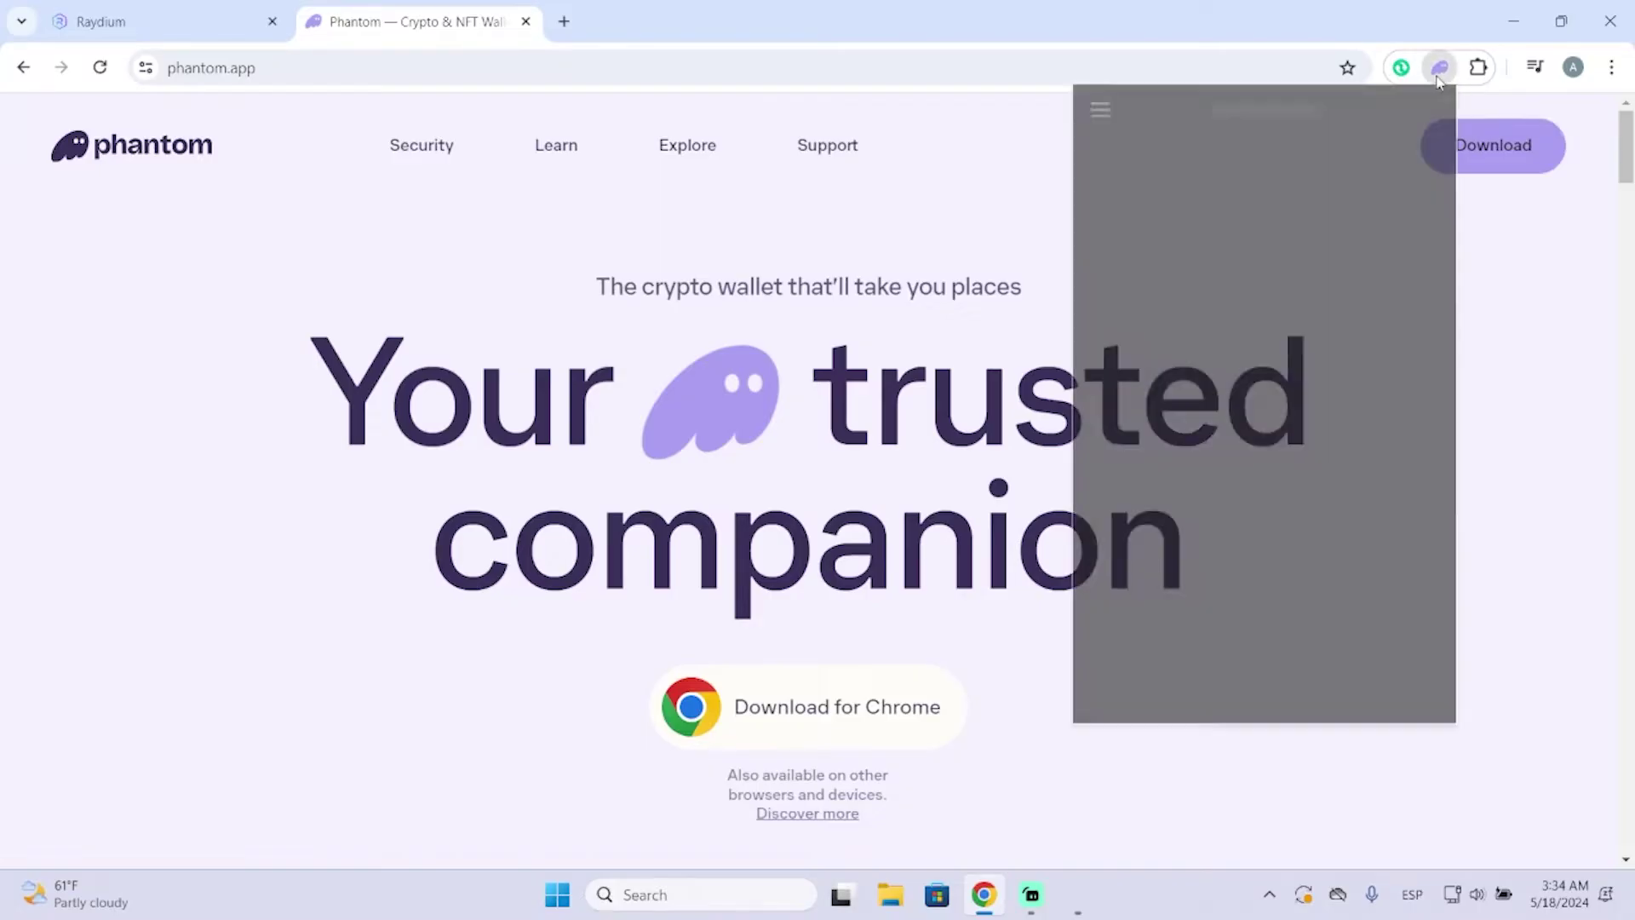
{"action": "scroll", "coordinate": [1225, 506], "scroll_direction": "down", "scroll_amount": 2}
{"action": "scroll", "coordinate": [1227, 528], "scroll_direction": "up", "scroll_amount": 2}
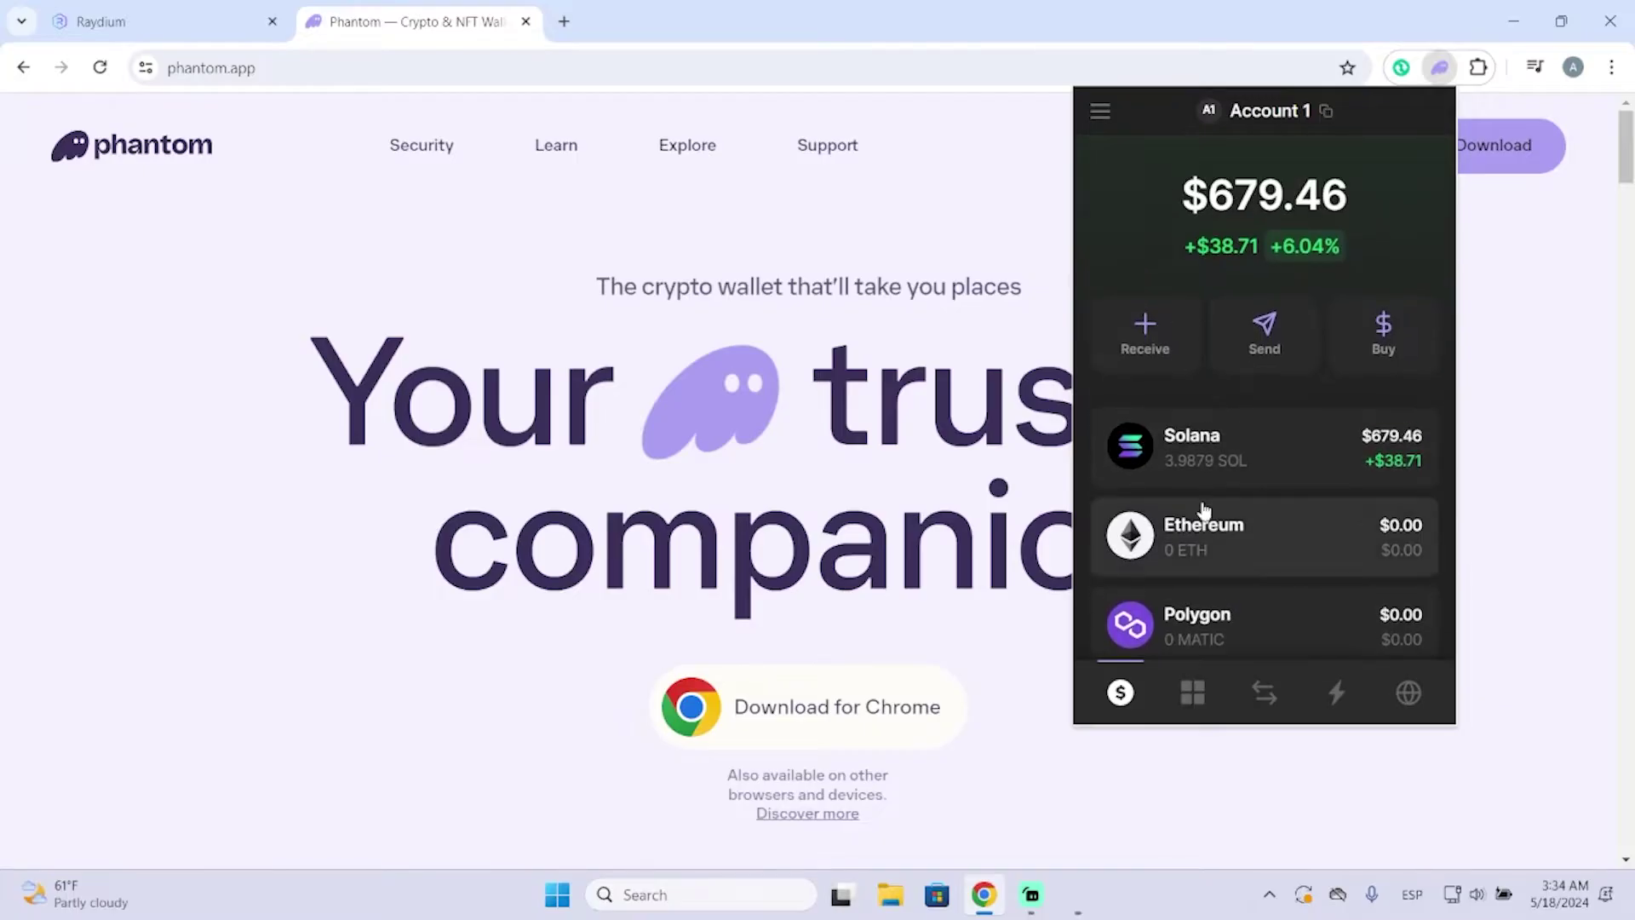
{"action": "scroll", "coordinate": [1194, 380], "scroll_direction": "down", "scroll_amount": 2}
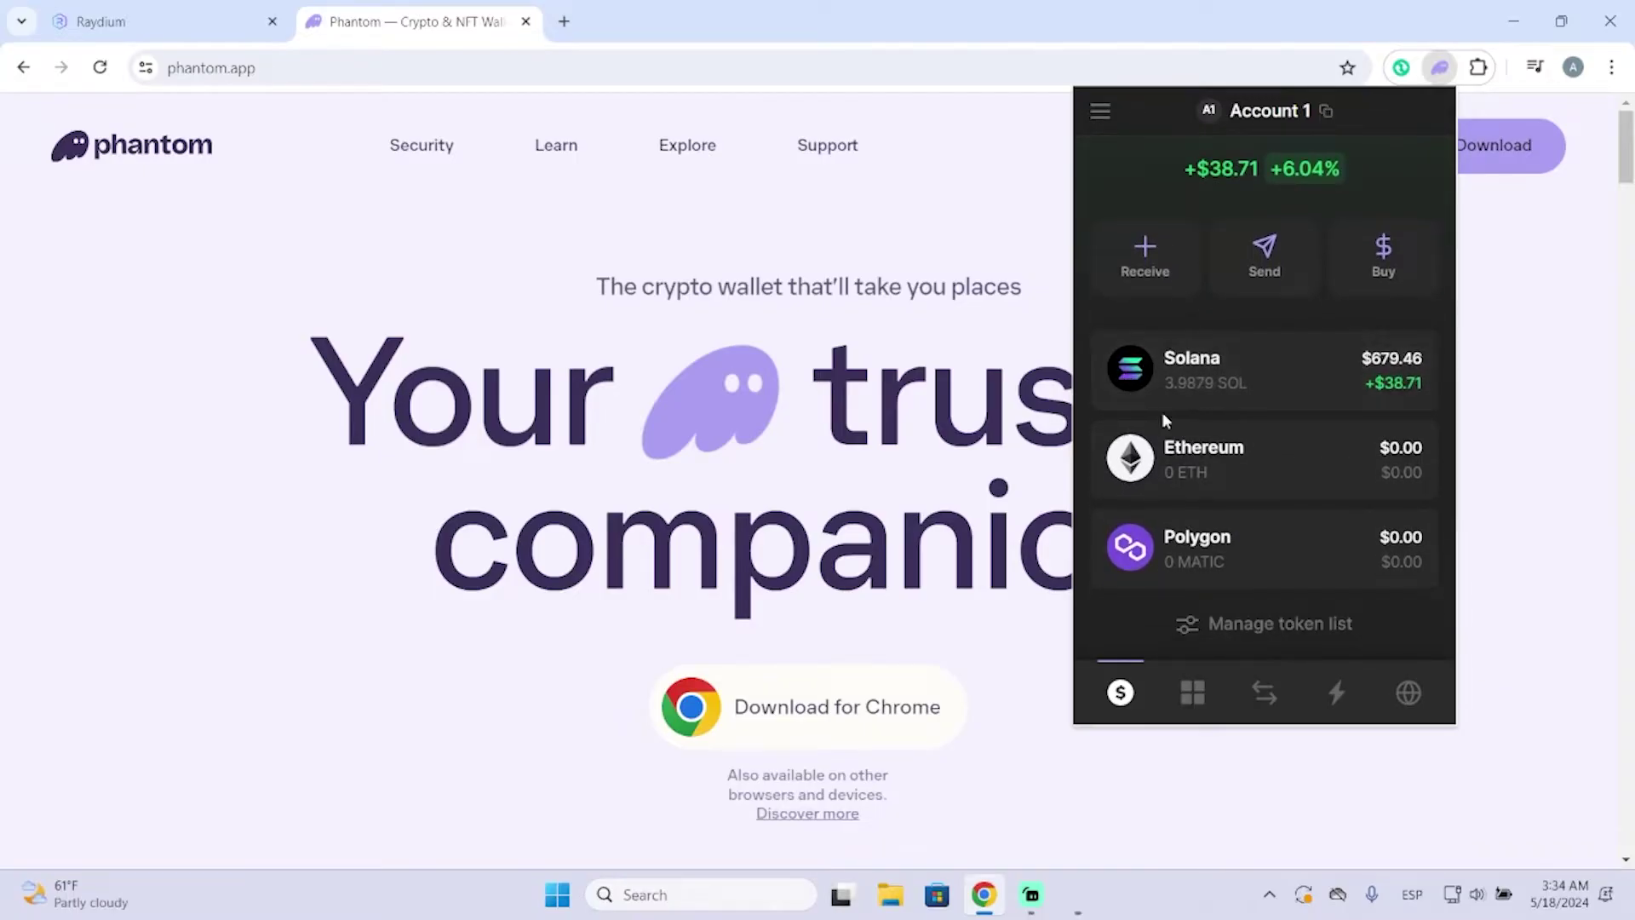
{"action": "scroll", "coordinate": [1157, 627], "scroll_direction": "up", "scroll_amount": 1}
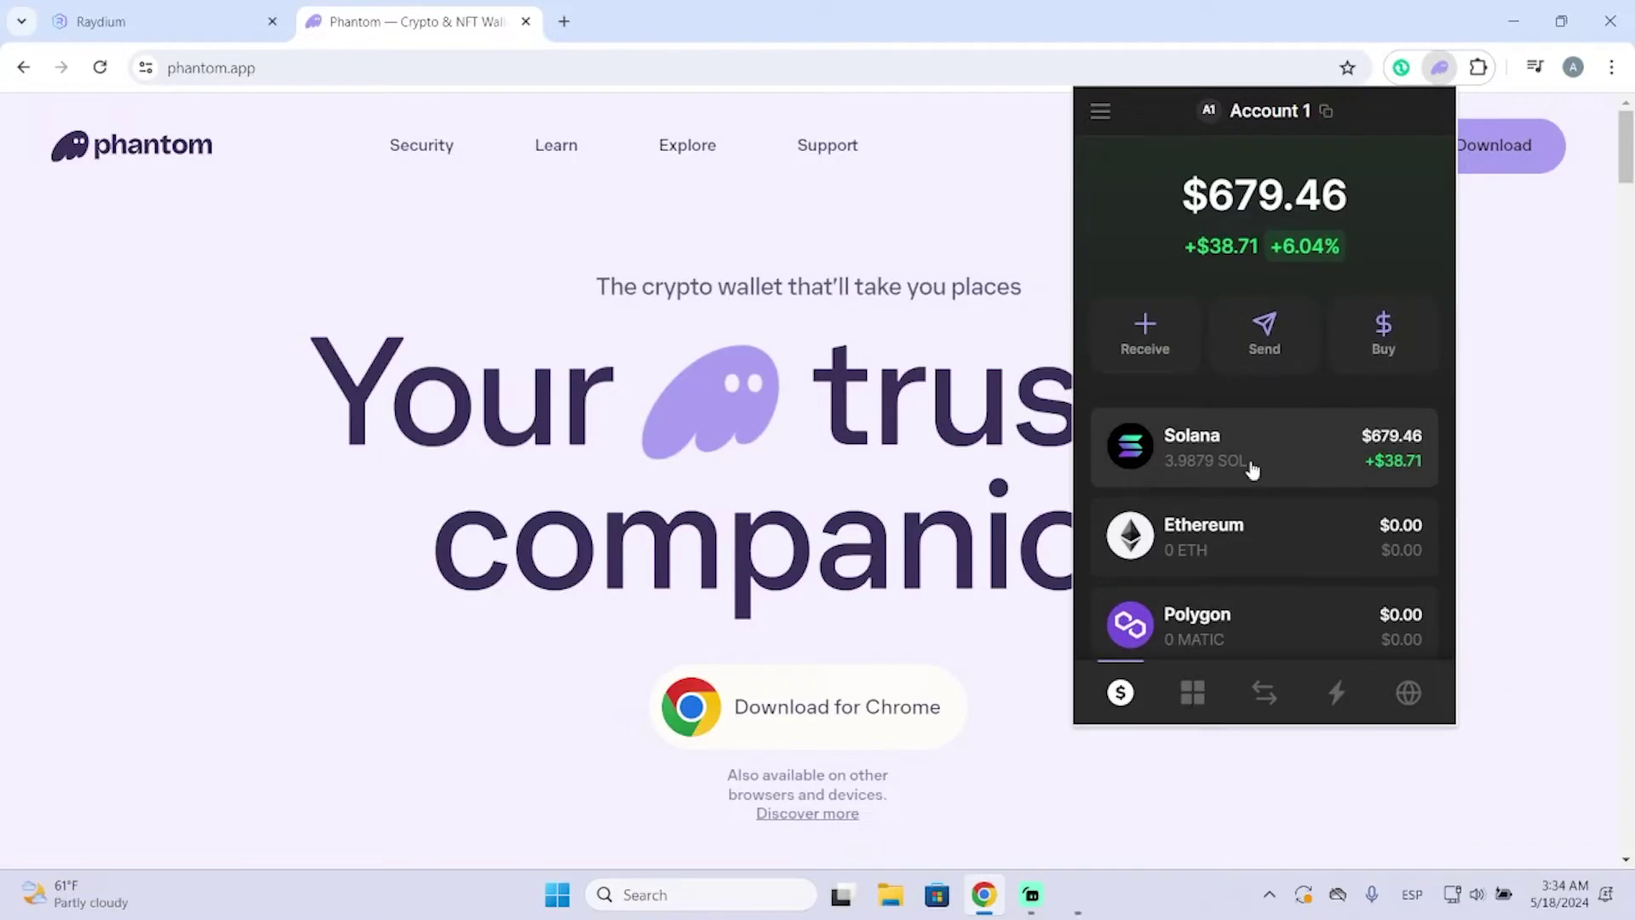
{"action": "scroll", "coordinate": [1156, 419], "scroll_direction": "down", "scroll_amount": 1}
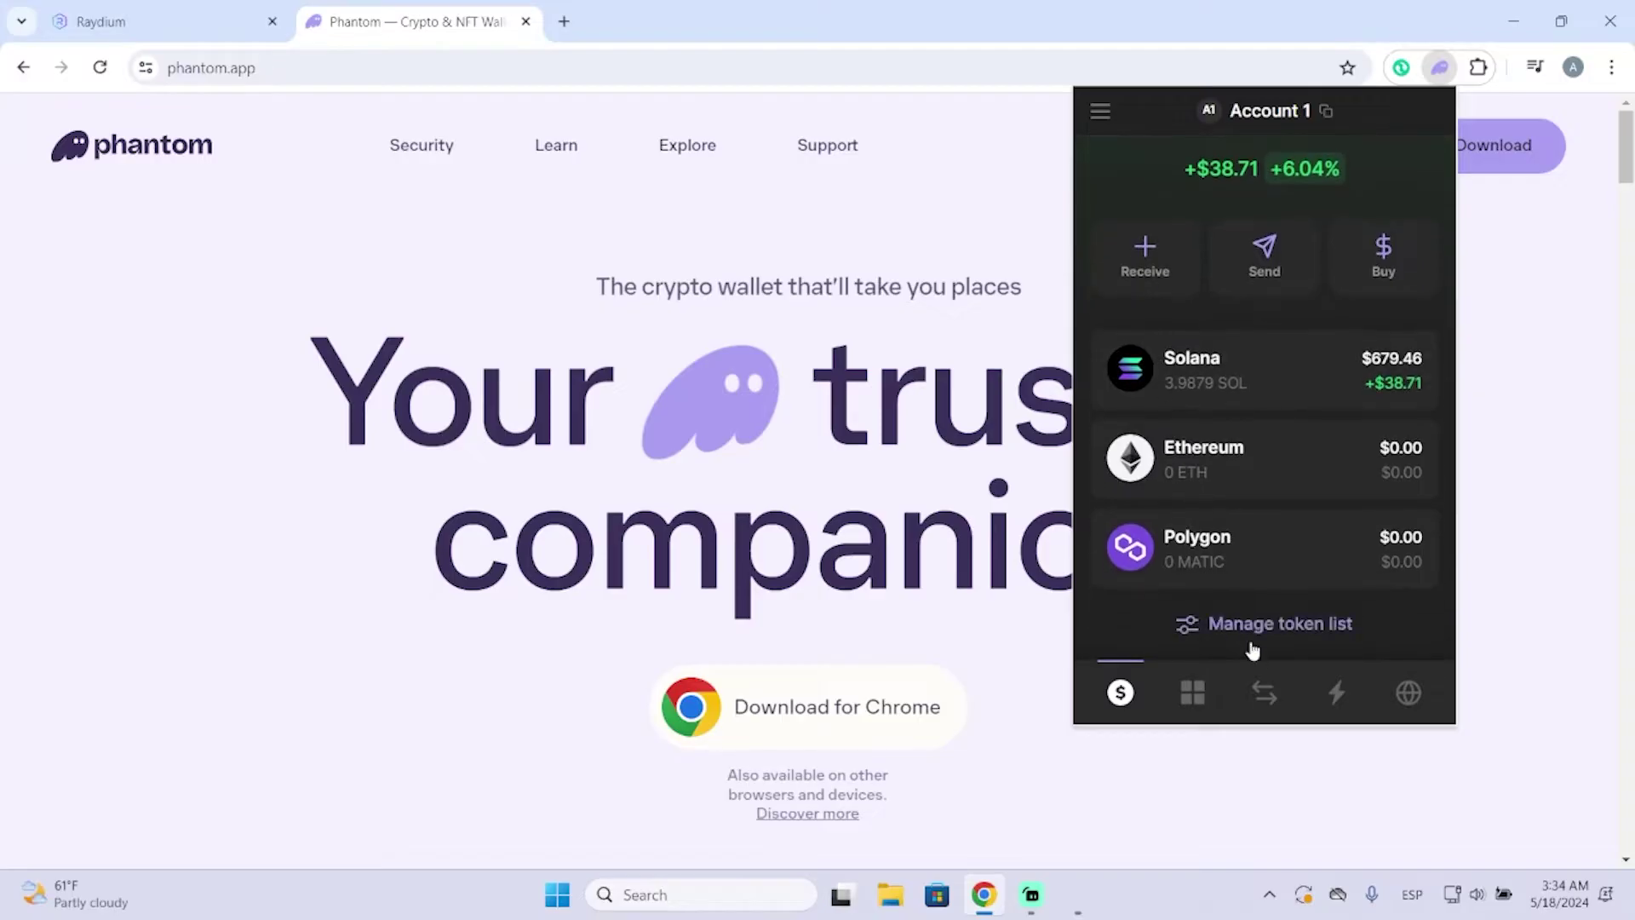
Step: Open Phantom's swap with SOL as the paying token and browse the list of tokens to receive
{"action": "left_click", "coordinate": [1265, 694]}
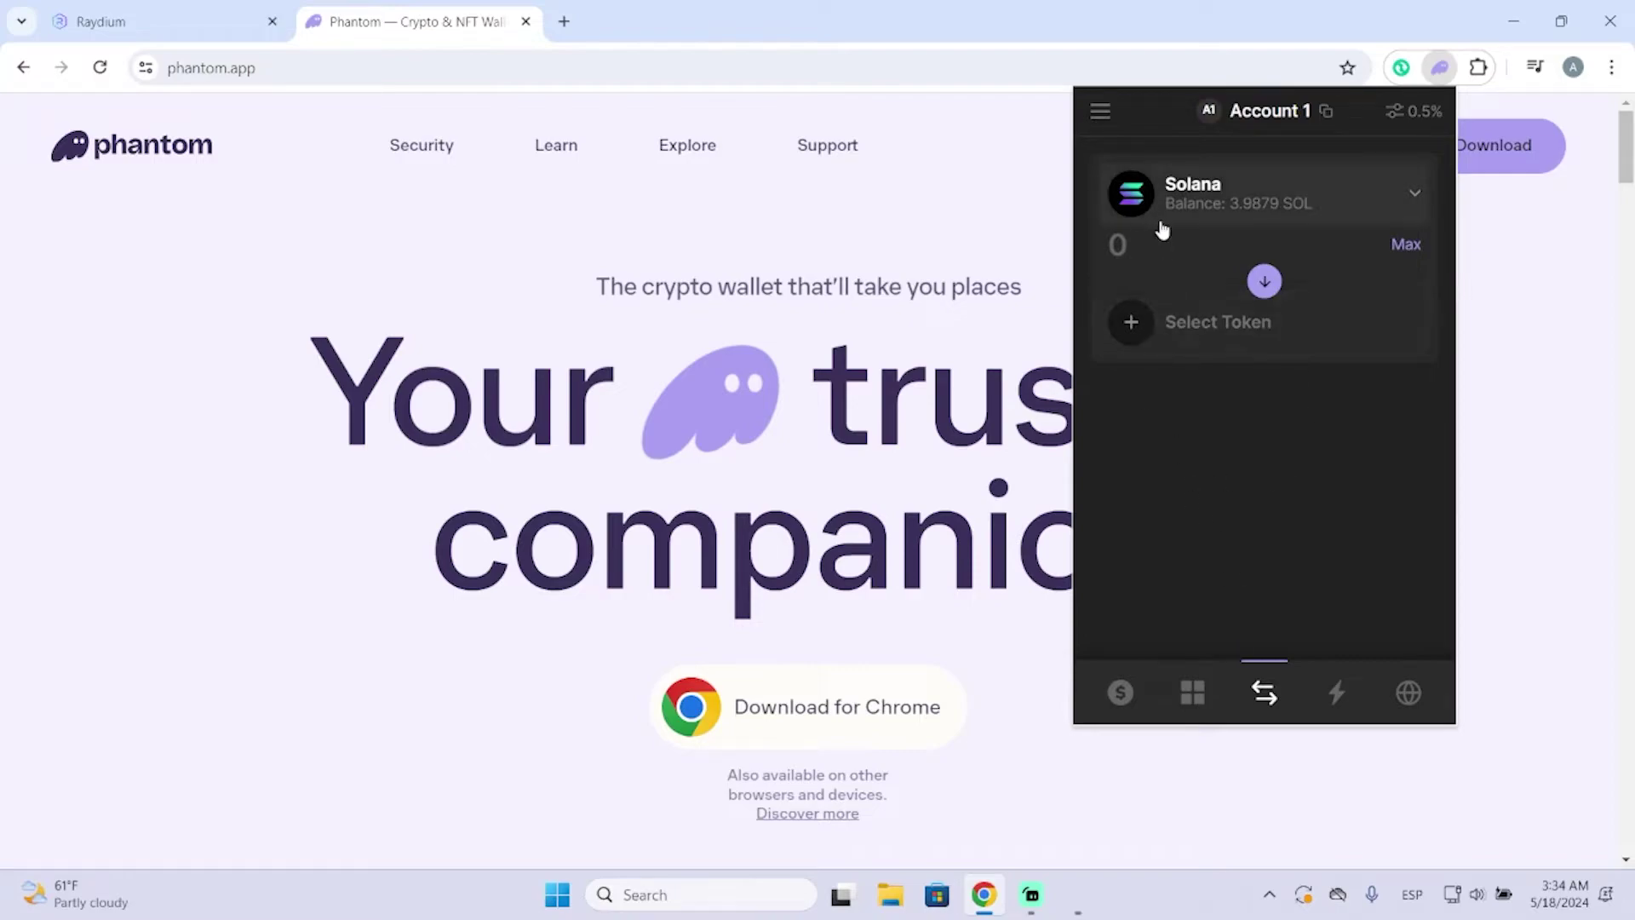
{"action": "left_click", "coordinate": [1160, 345]}
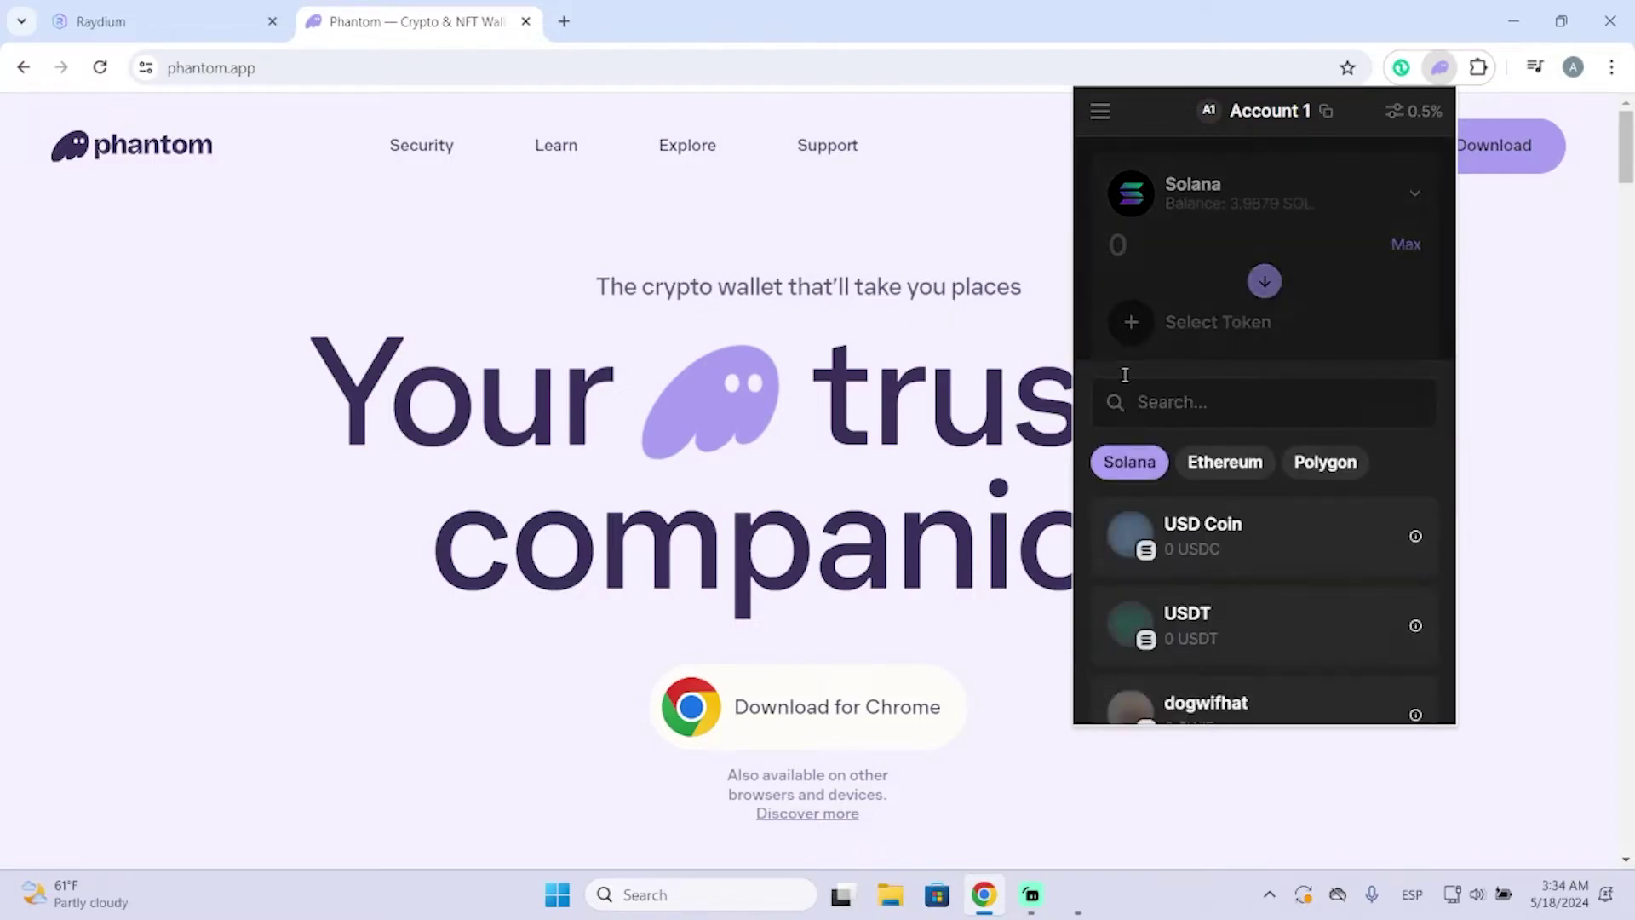
{"action": "scroll", "coordinate": [1322, 383], "scroll_direction": "down", "scroll_amount": 6}
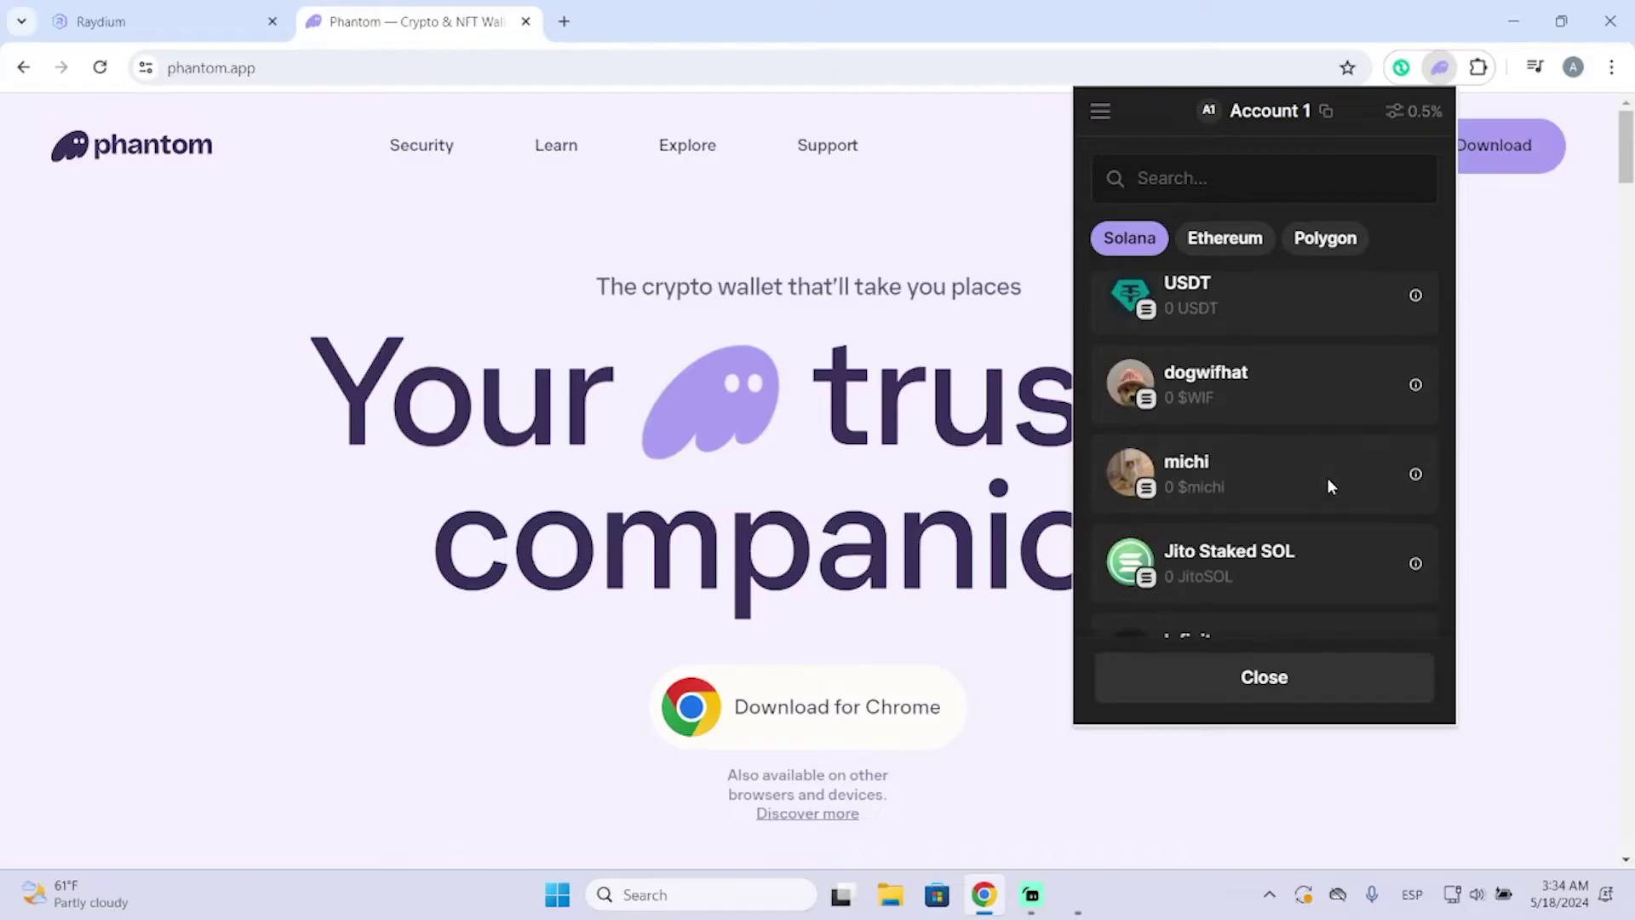
{"action": "scroll", "coordinate": [1184, 370], "scroll_direction": "down", "scroll_amount": 10}
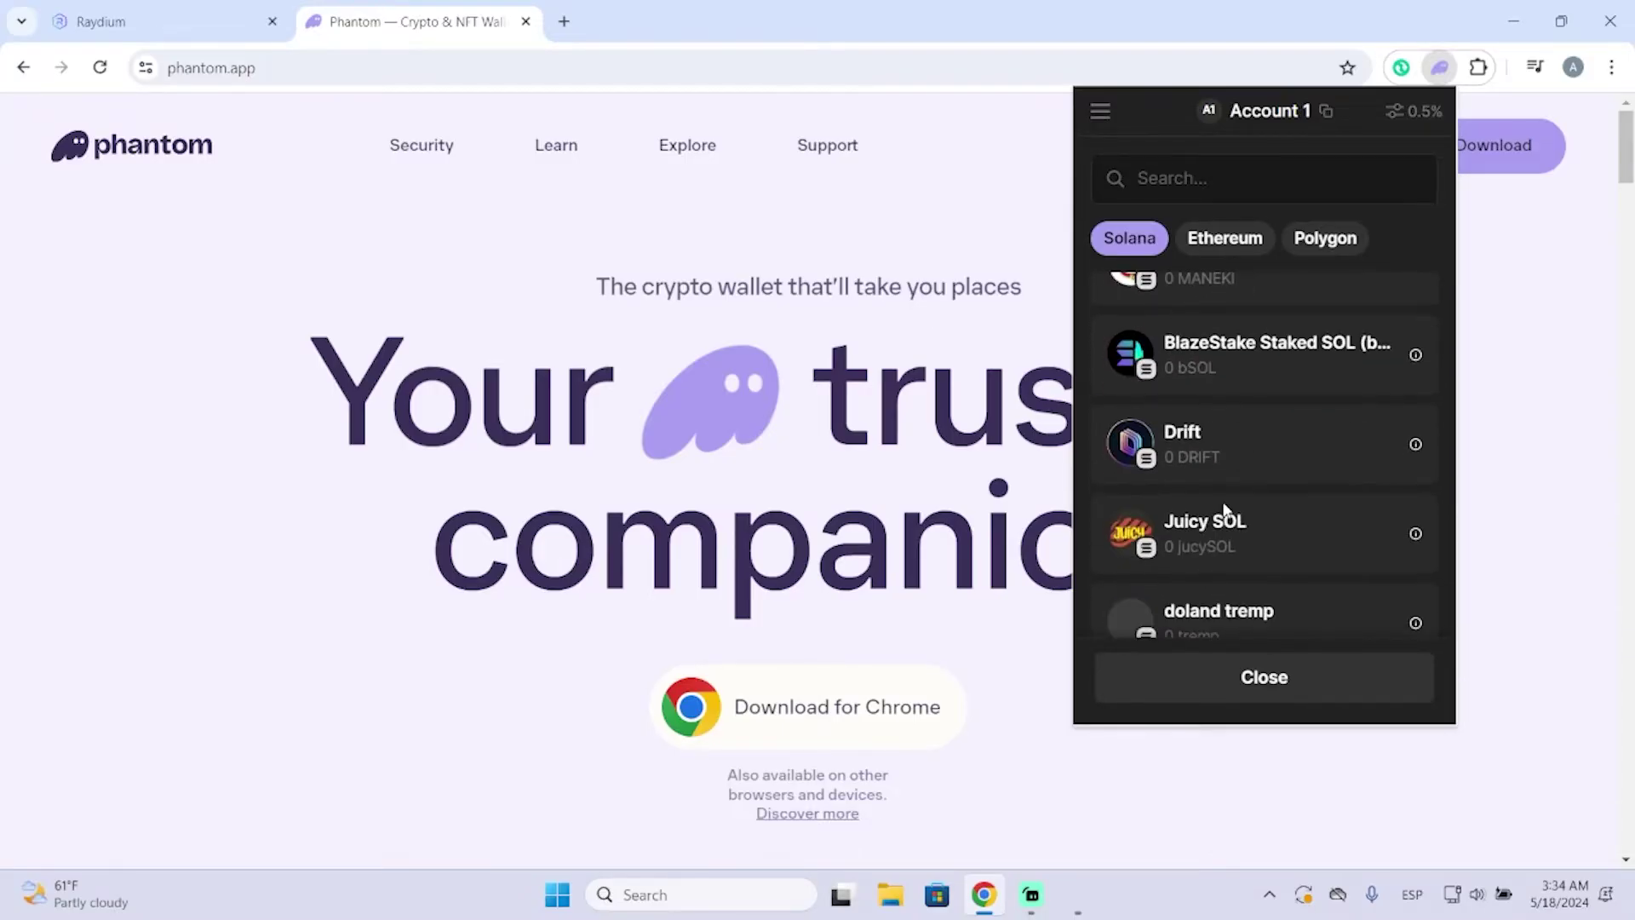
{"action": "scroll", "coordinate": [1229, 529], "scroll_direction": "up", "scroll_amount": 15}
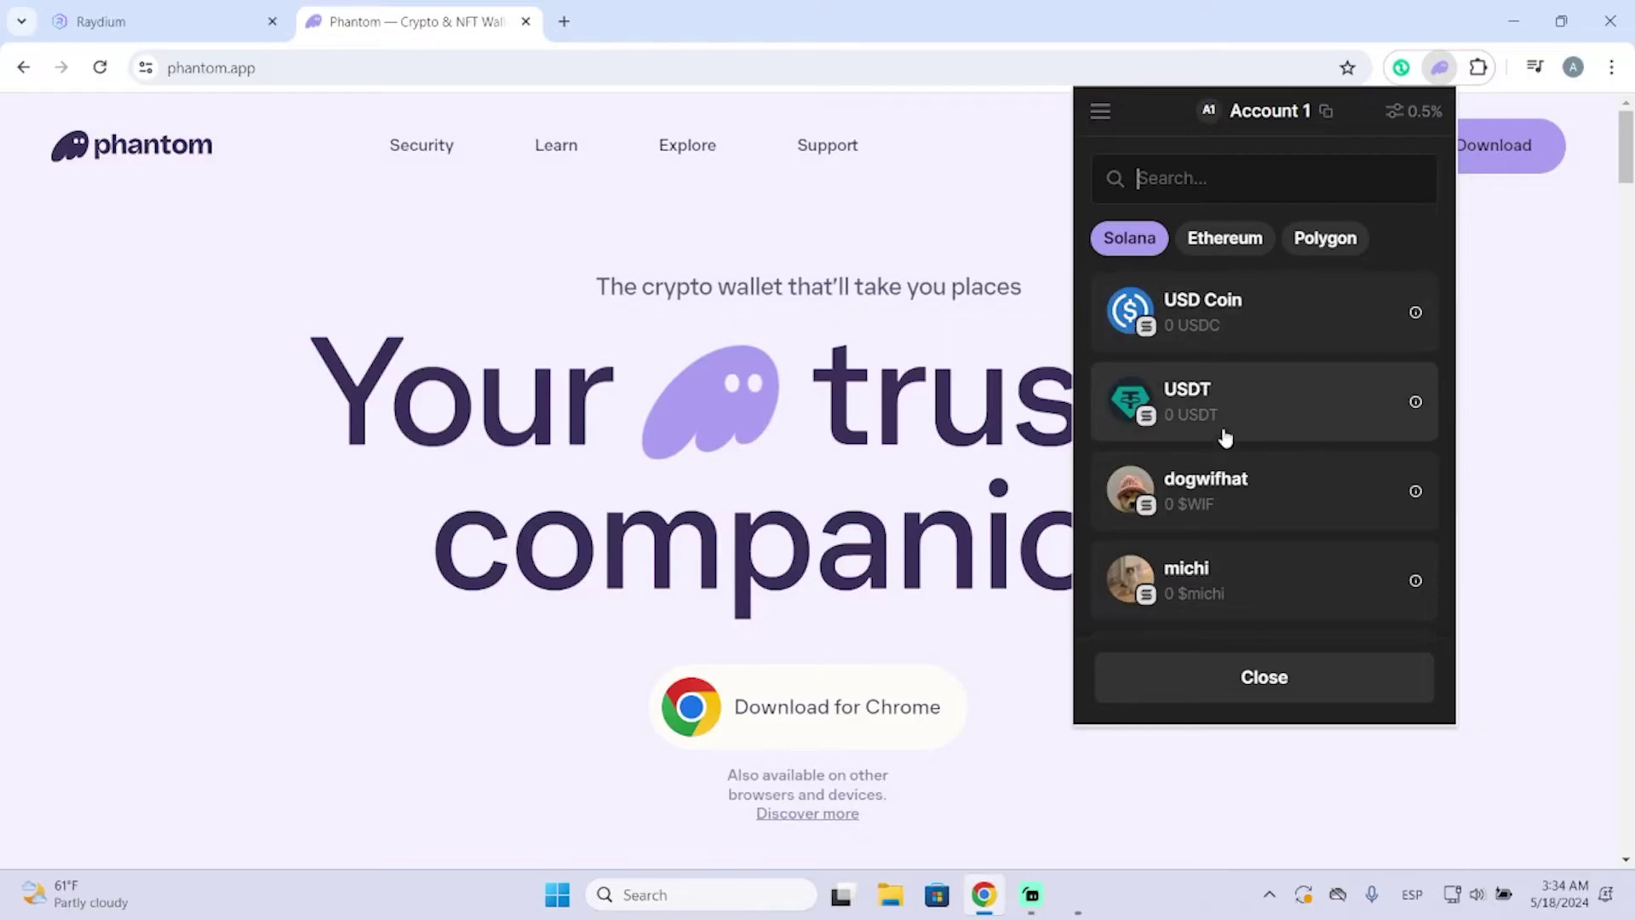
{"action": "scroll", "coordinate": [1245, 493], "scroll_direction": "down", "scroll_amount": 5}
{"action": "scroll", "coordinate": [1245, 492], "scroll_direction": "down", "scroll_amount": 1}
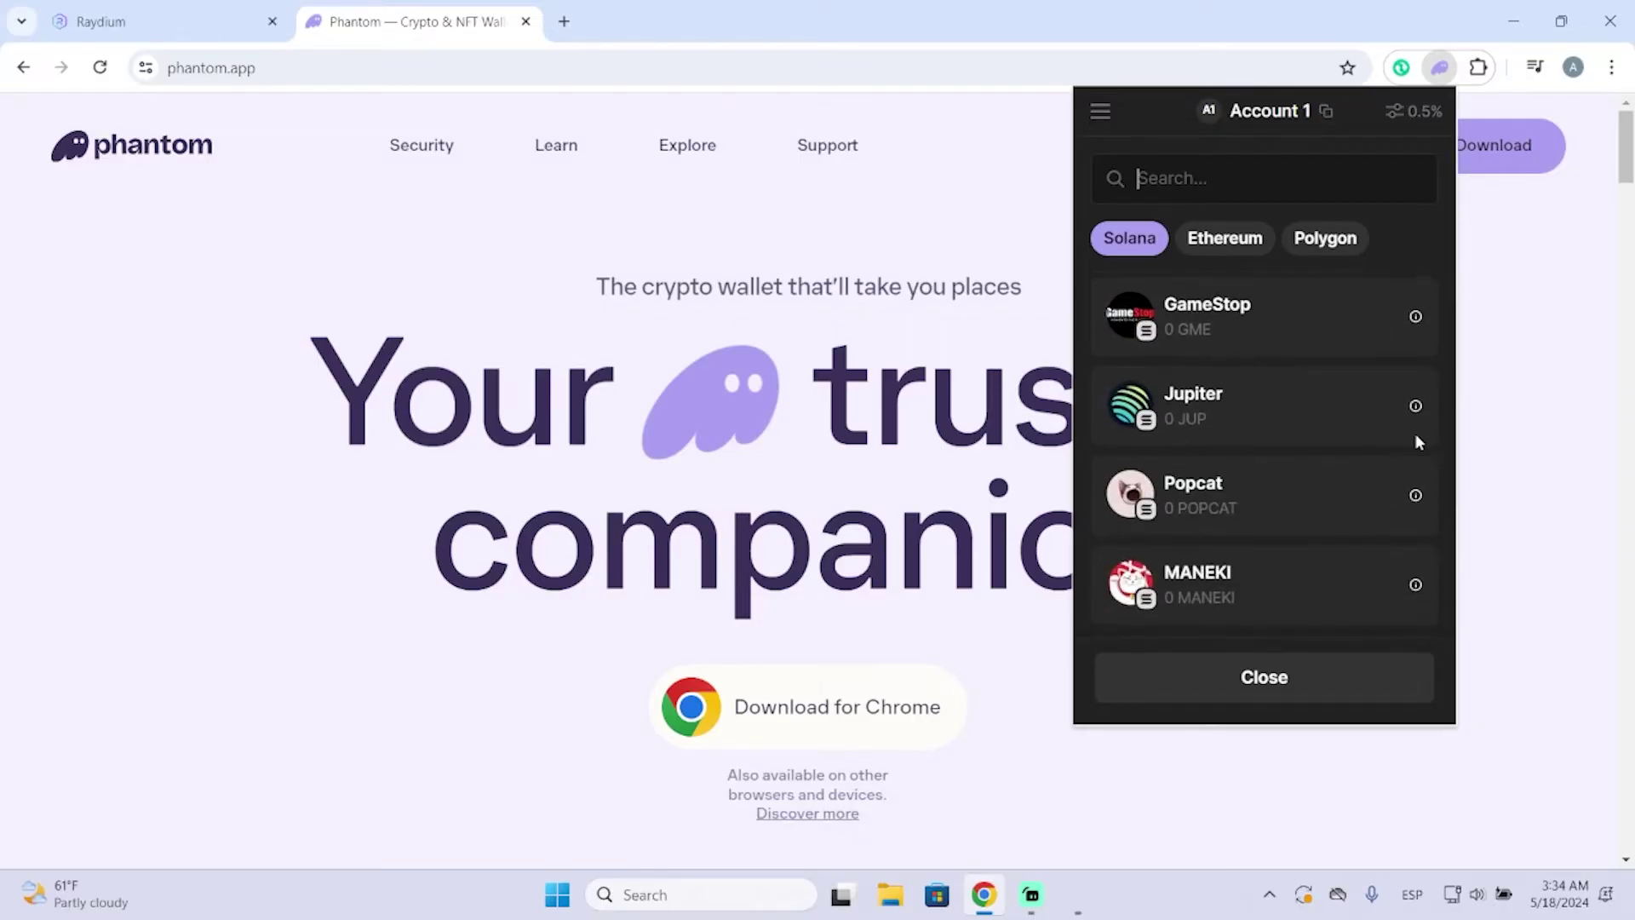
{"action": "mouse_move", "coordinate": [1417, 409]}
{"action": "scroll", "coordinate": [1410, 388], "scroll_direction": "up", "scroll_amount": 6}
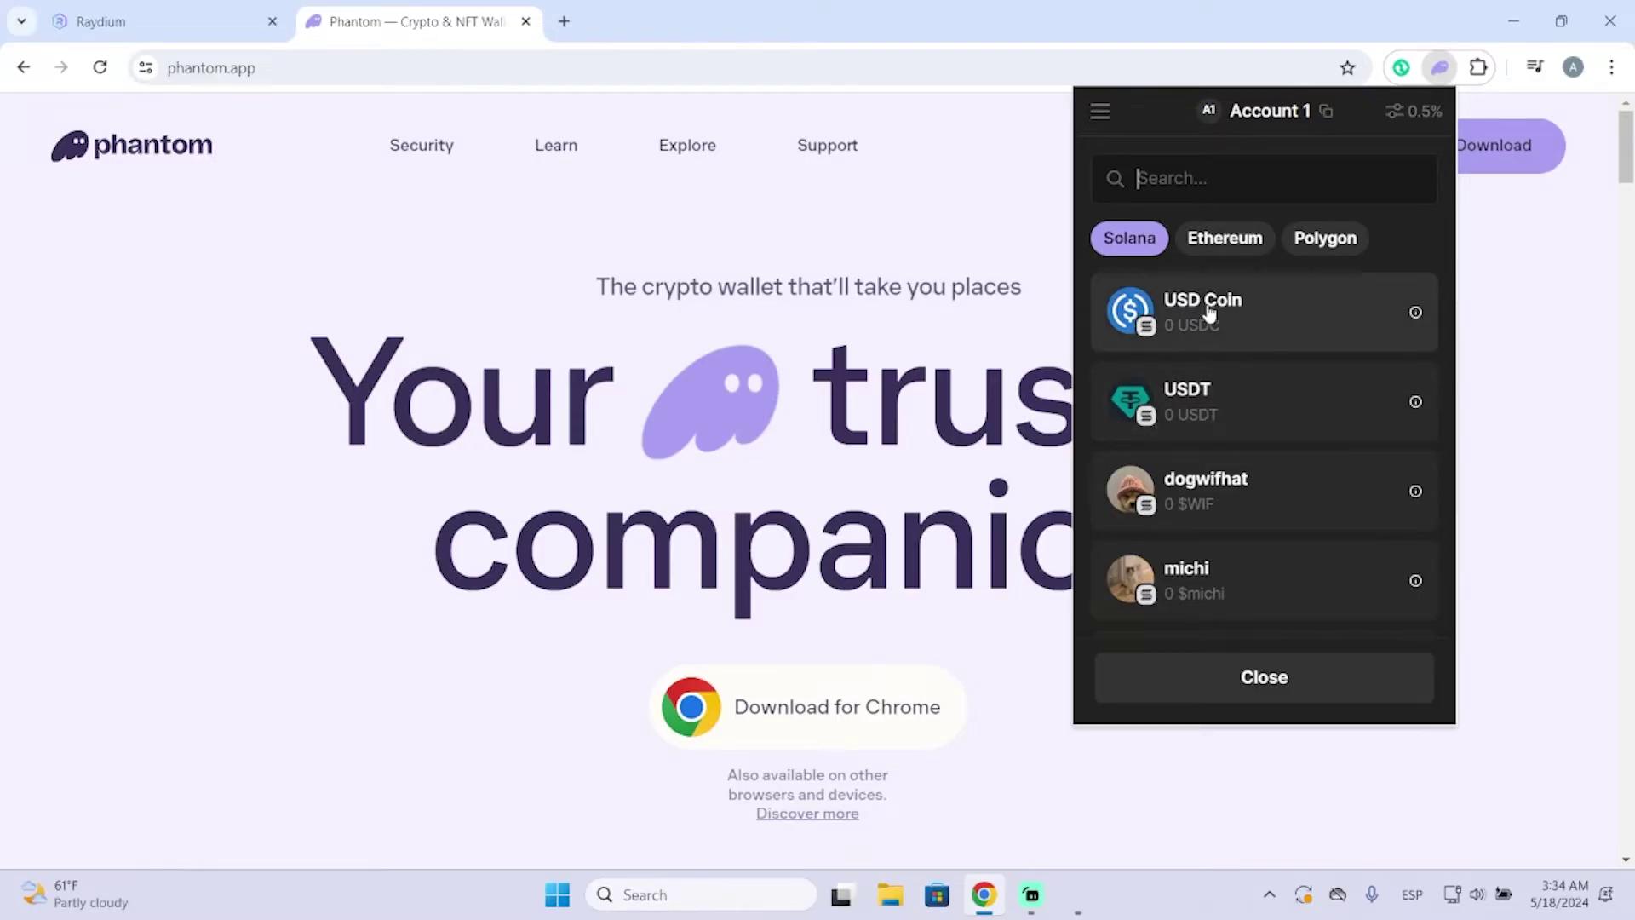
Step: Compare the Ethereum and Polygon token lists, then return to the Solana list
{"action": "left_click", "coordinate": [1224, 245]}
{"action": "left_click", "coordinate": [1328, 243]}
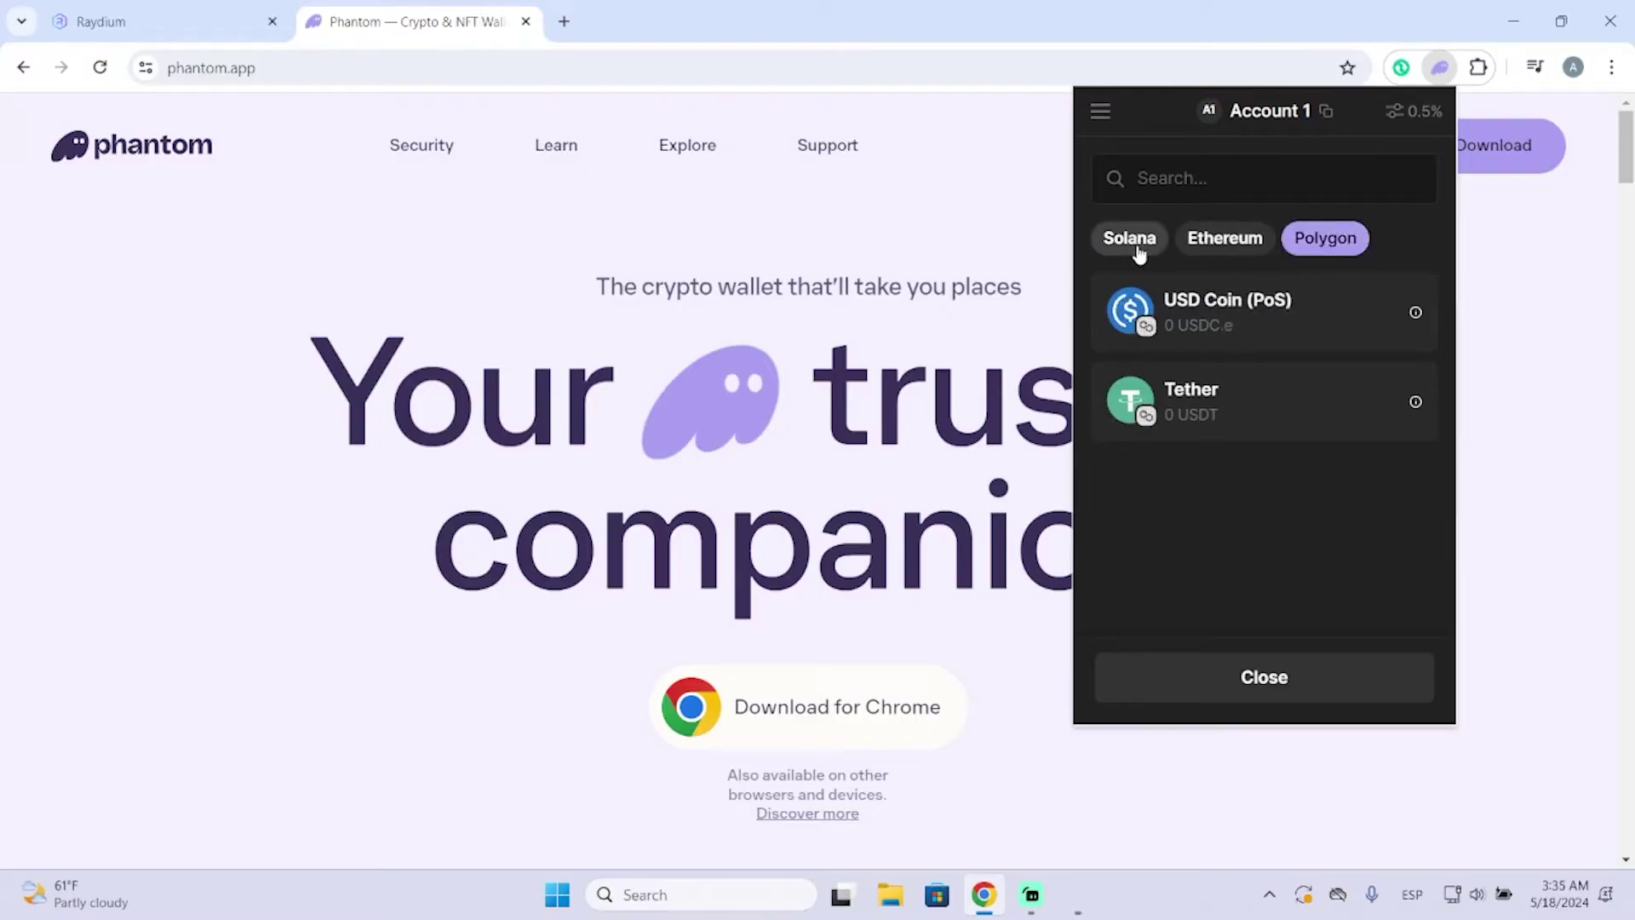
{"action": "left_click", "coordinate": [1225, 242]}
{"action": "left_click", "coordinate": [1303, 242]}
{"action": "left_click", "coordinate": [1226, 247]}
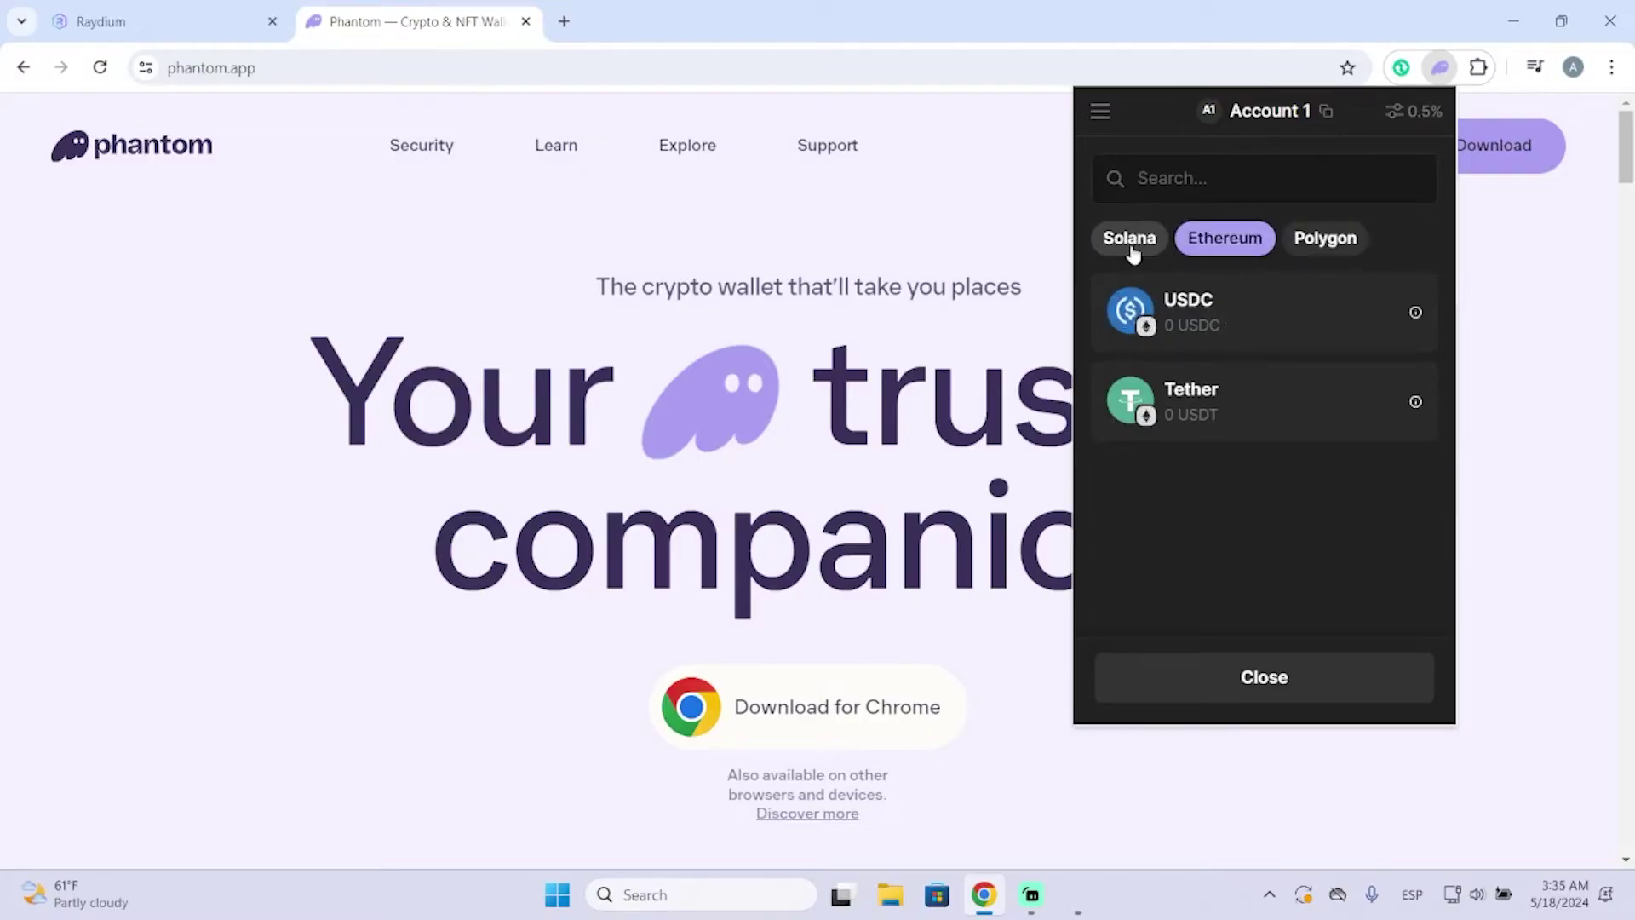
{"action": "left_click", "coordinate": [1133, 244]}
Step: Review a 1 SOL to USDC order: 169.42566 USDC, $0.01789 fees, 0.50% slippage
{"action": "left_click", "coordinate": [1248, 321]}
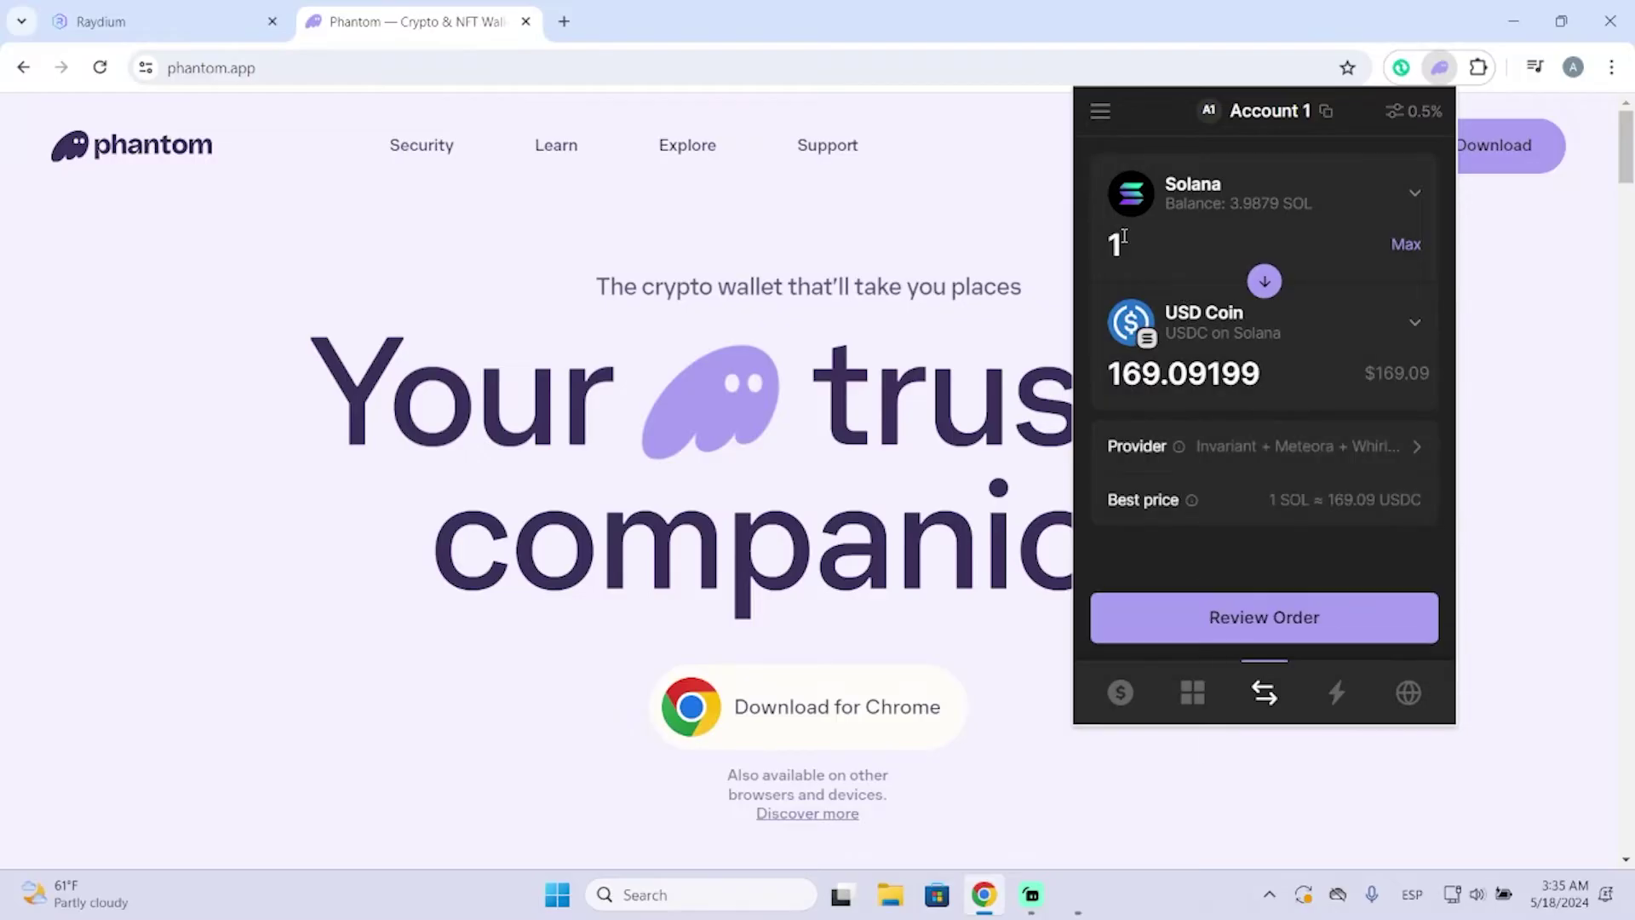
{"action": "left_click", "coordinate": [1166, 236]}
{"action": "left_click", "coordinate": [1246, 624]}
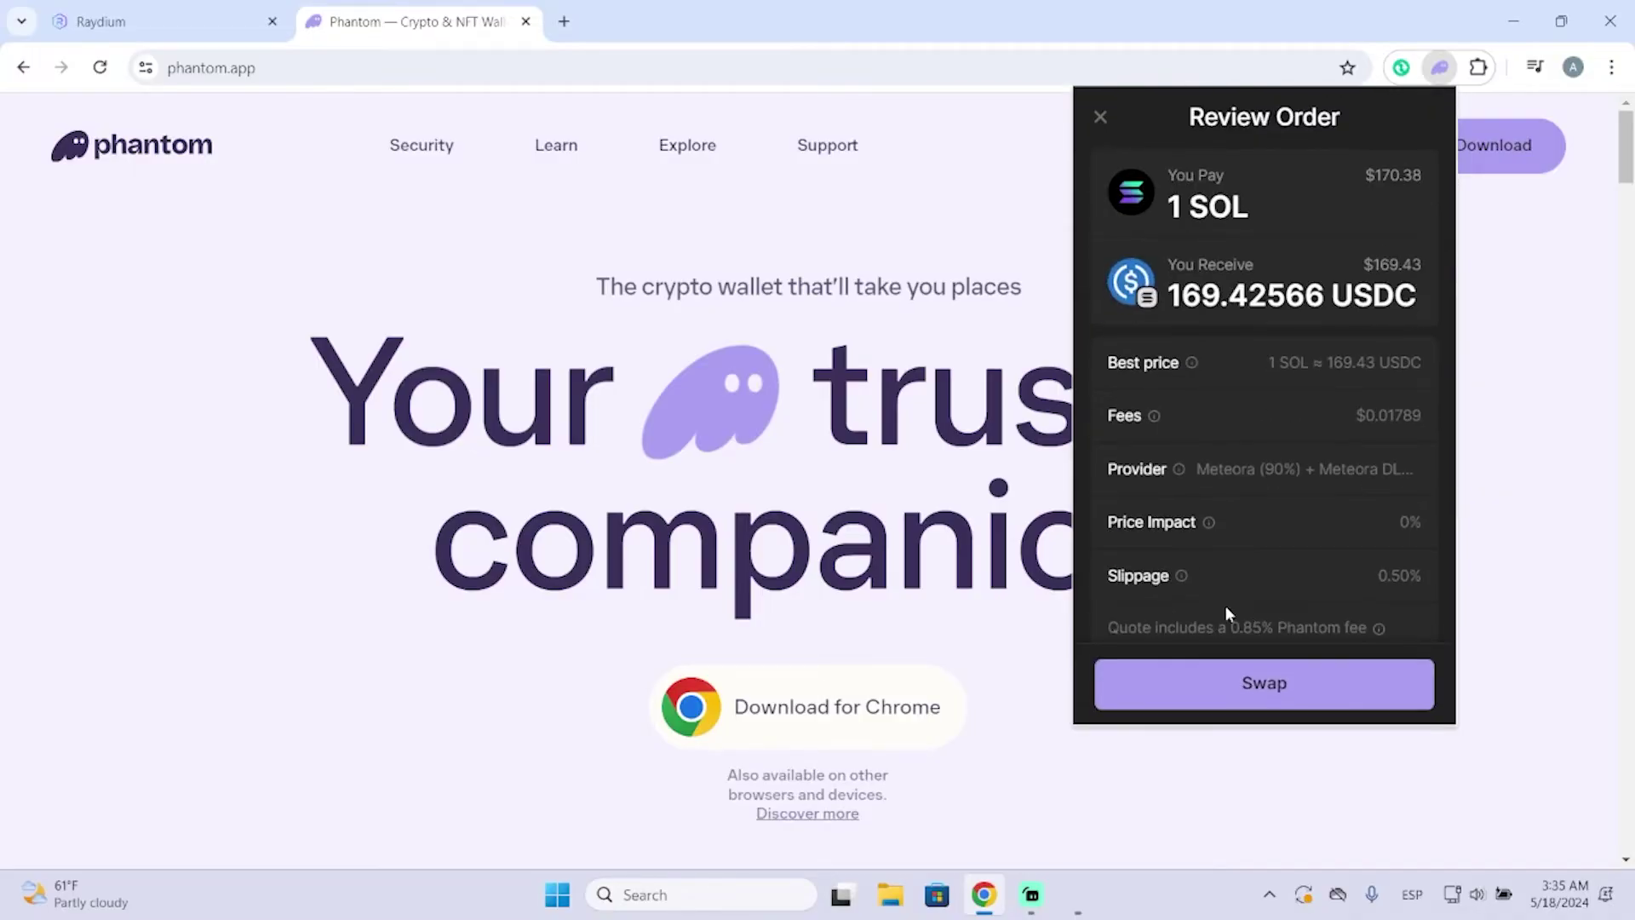
{"action": "scroll", "coordinate": [1326, 400], "scroll_direction": "down", "scroll_amount": 1}
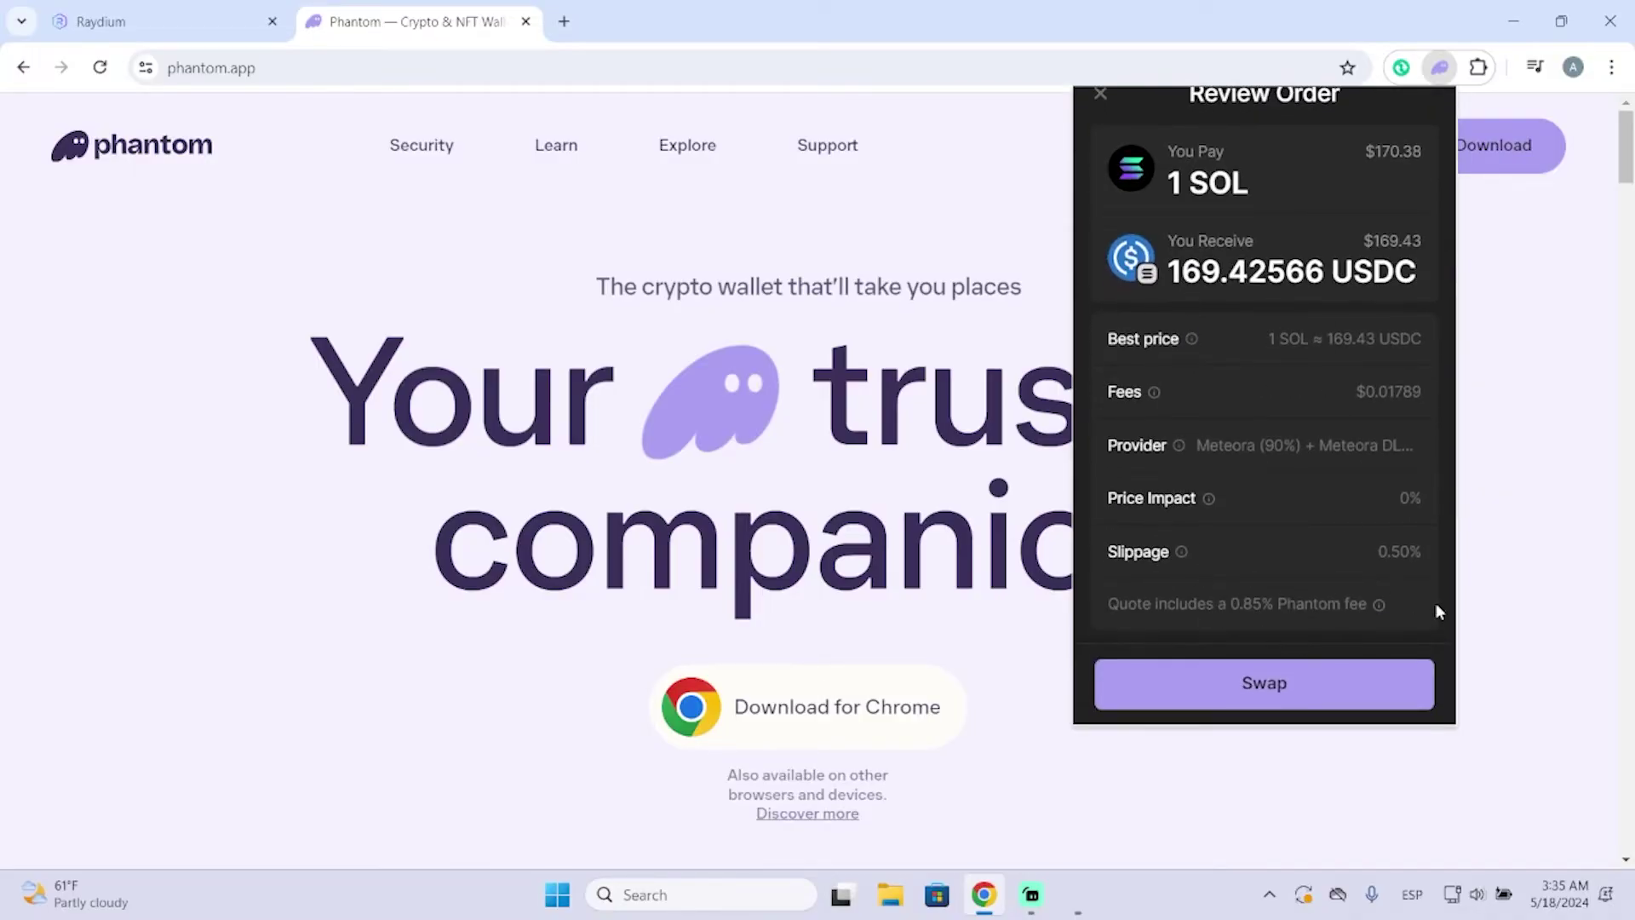
{"action": "scroll", "coordinate": [1291, 561], "scroll_direction": "up", "scroll_amount": 1}
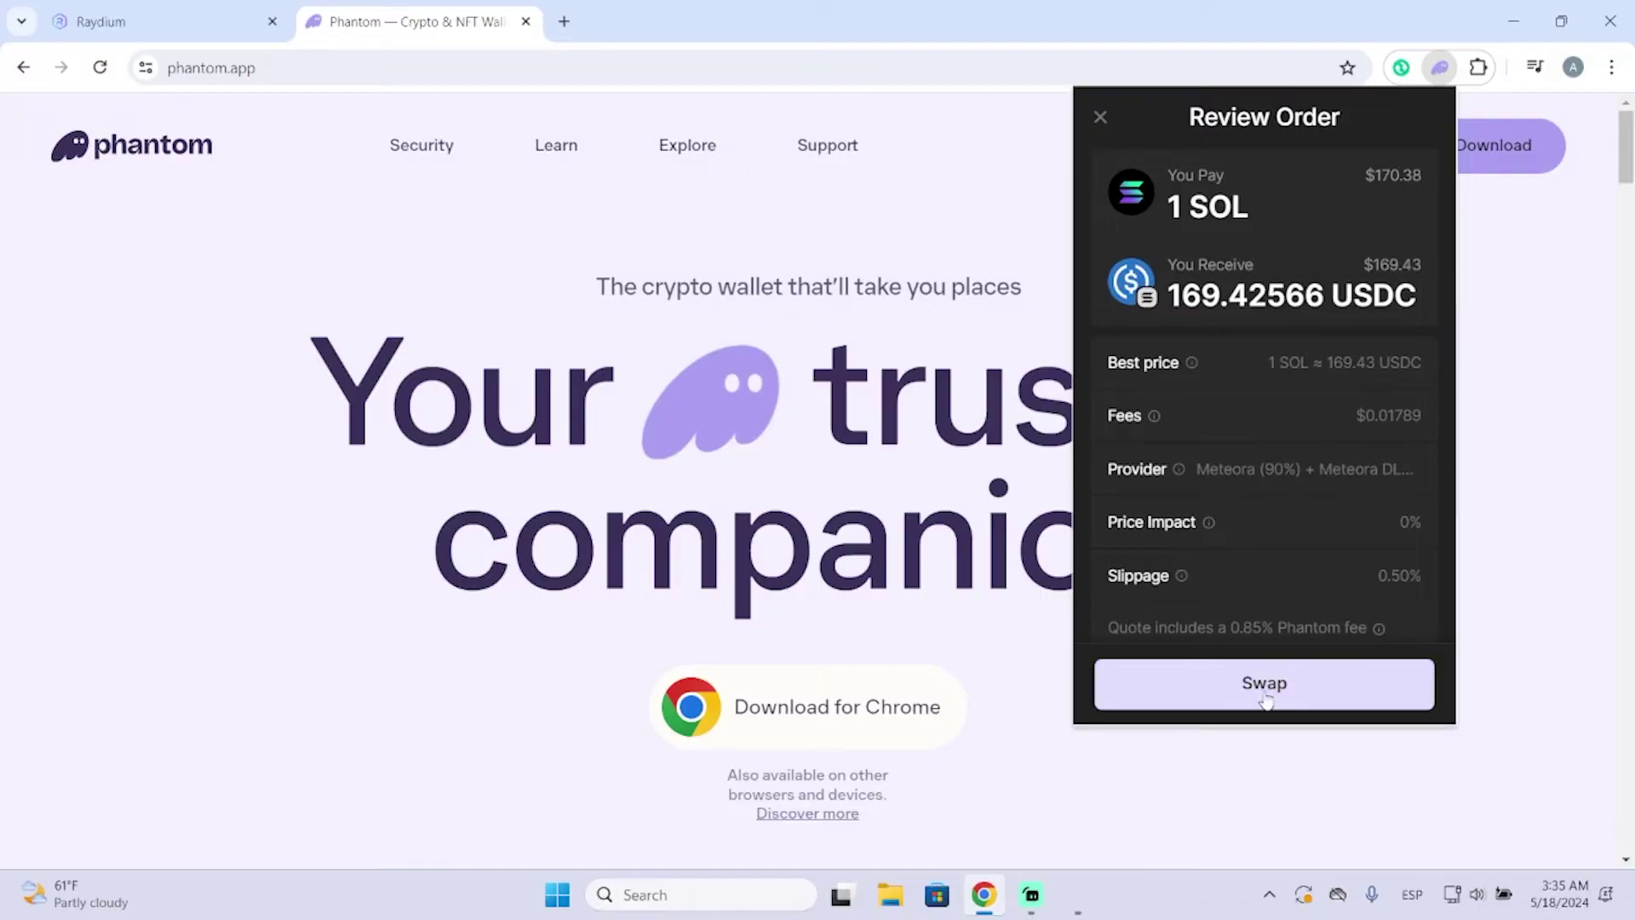
{"action": "scroll", "coordinate": [1187, 458], "scroll_direction": "down", "scroll_amount": 1}
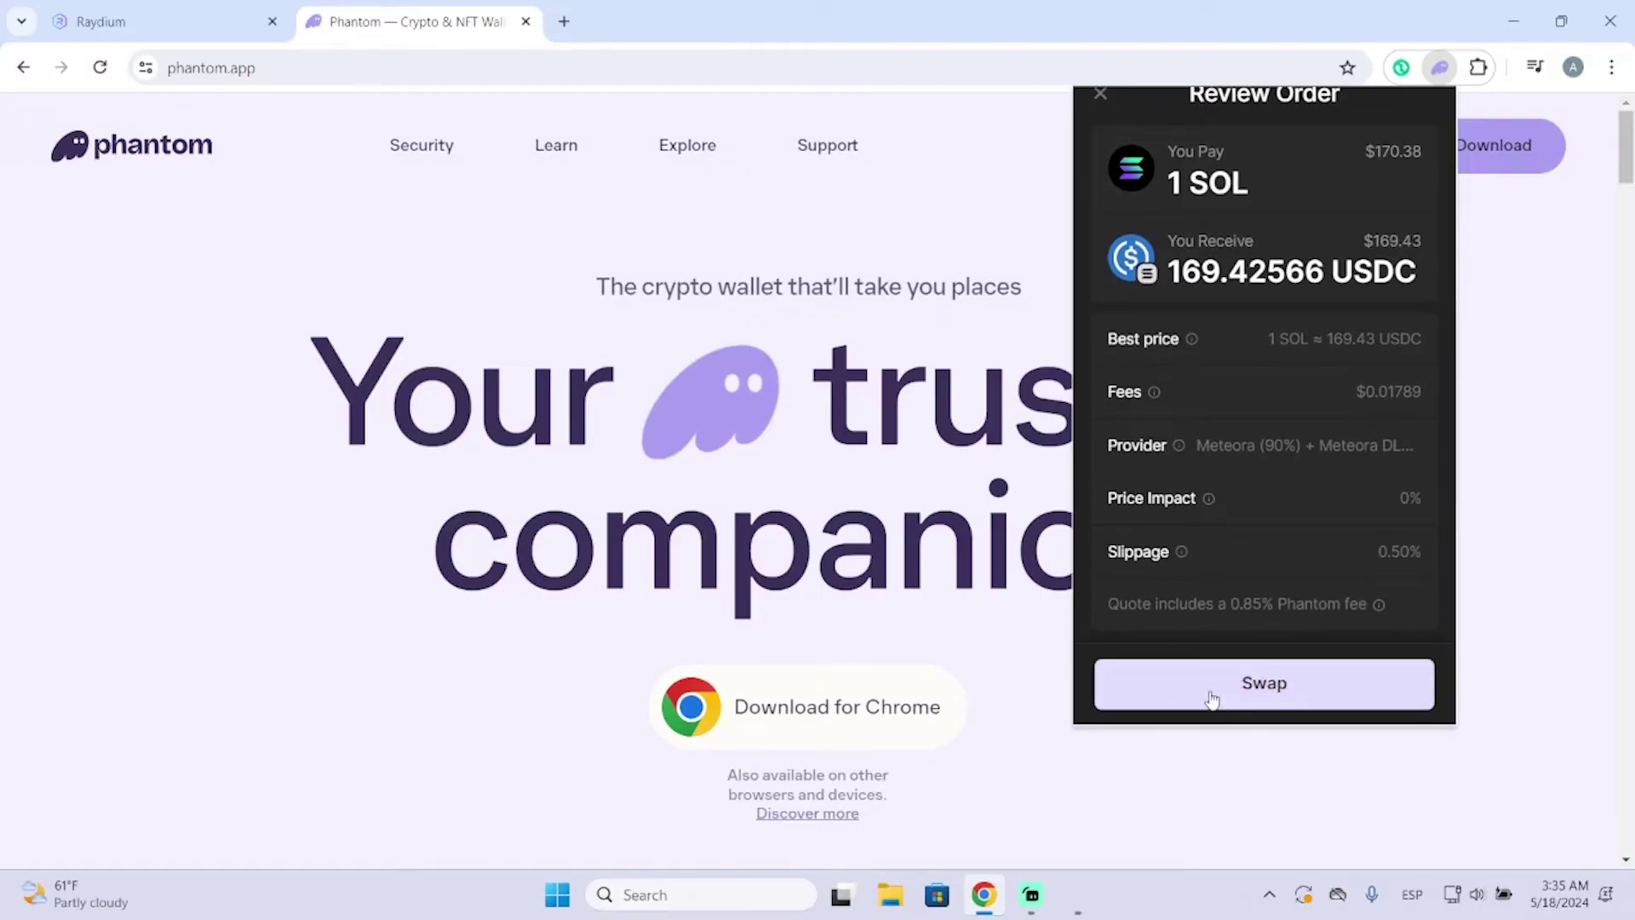
{"action": "scroll", "coordinate": [1226, 487], "scroll_direction": "up", "scroll_amount": 1}
{"action": "scroll", "coordinate": [1310, 516], "scroll_direction": "down", "scroll_amount": 1}
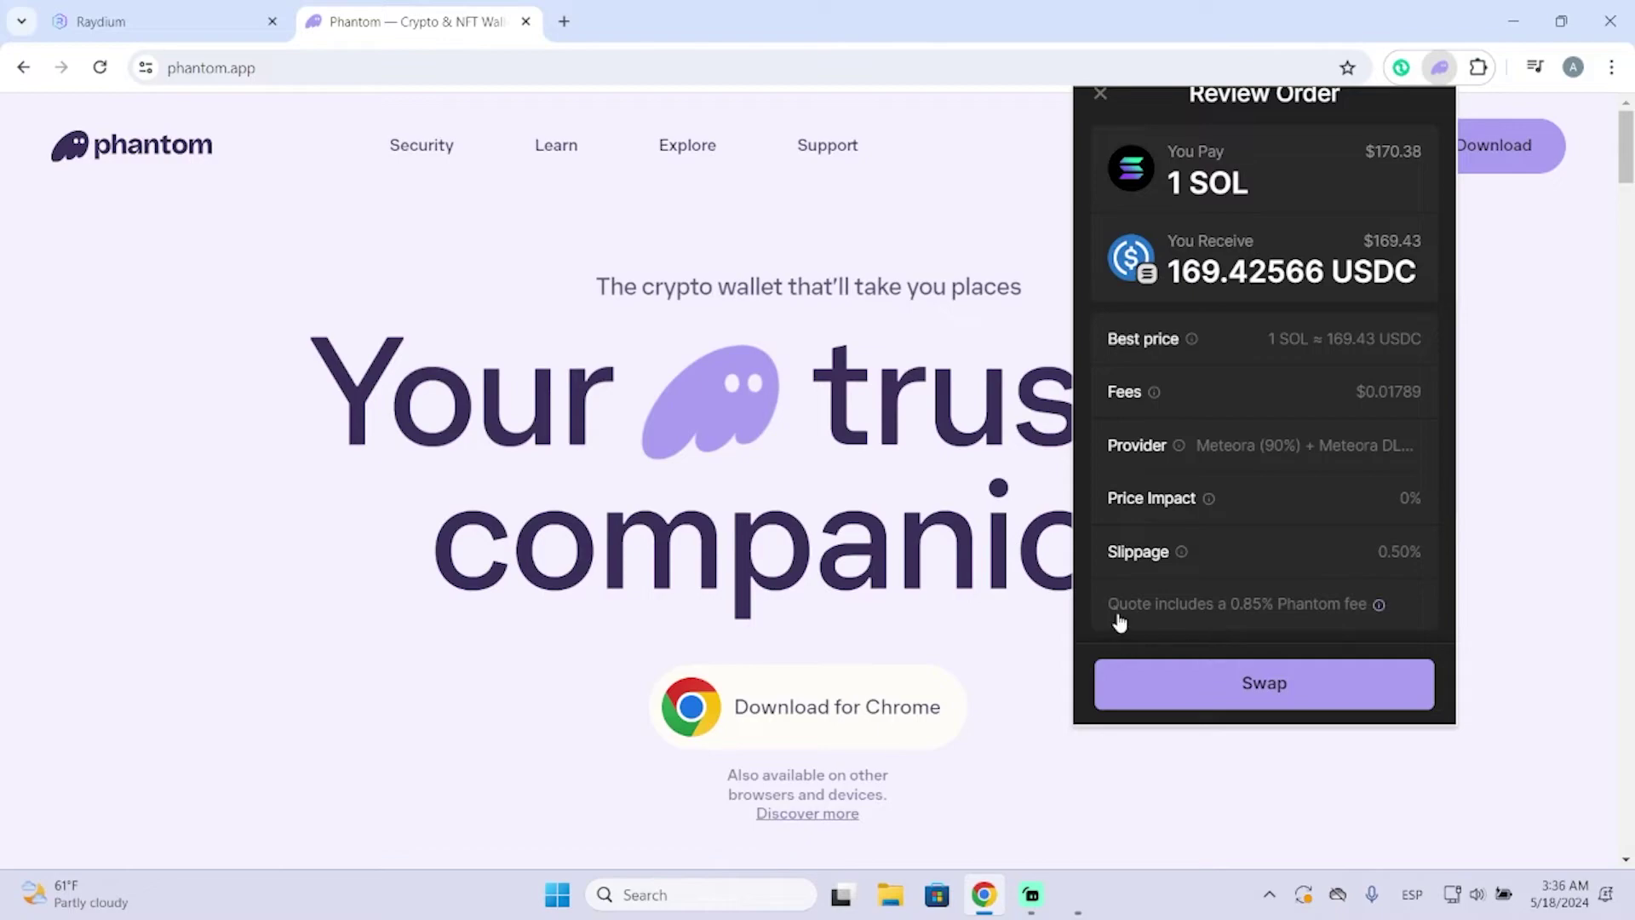
{"action": "mouse_move", "coordinate": [1146, 404]}
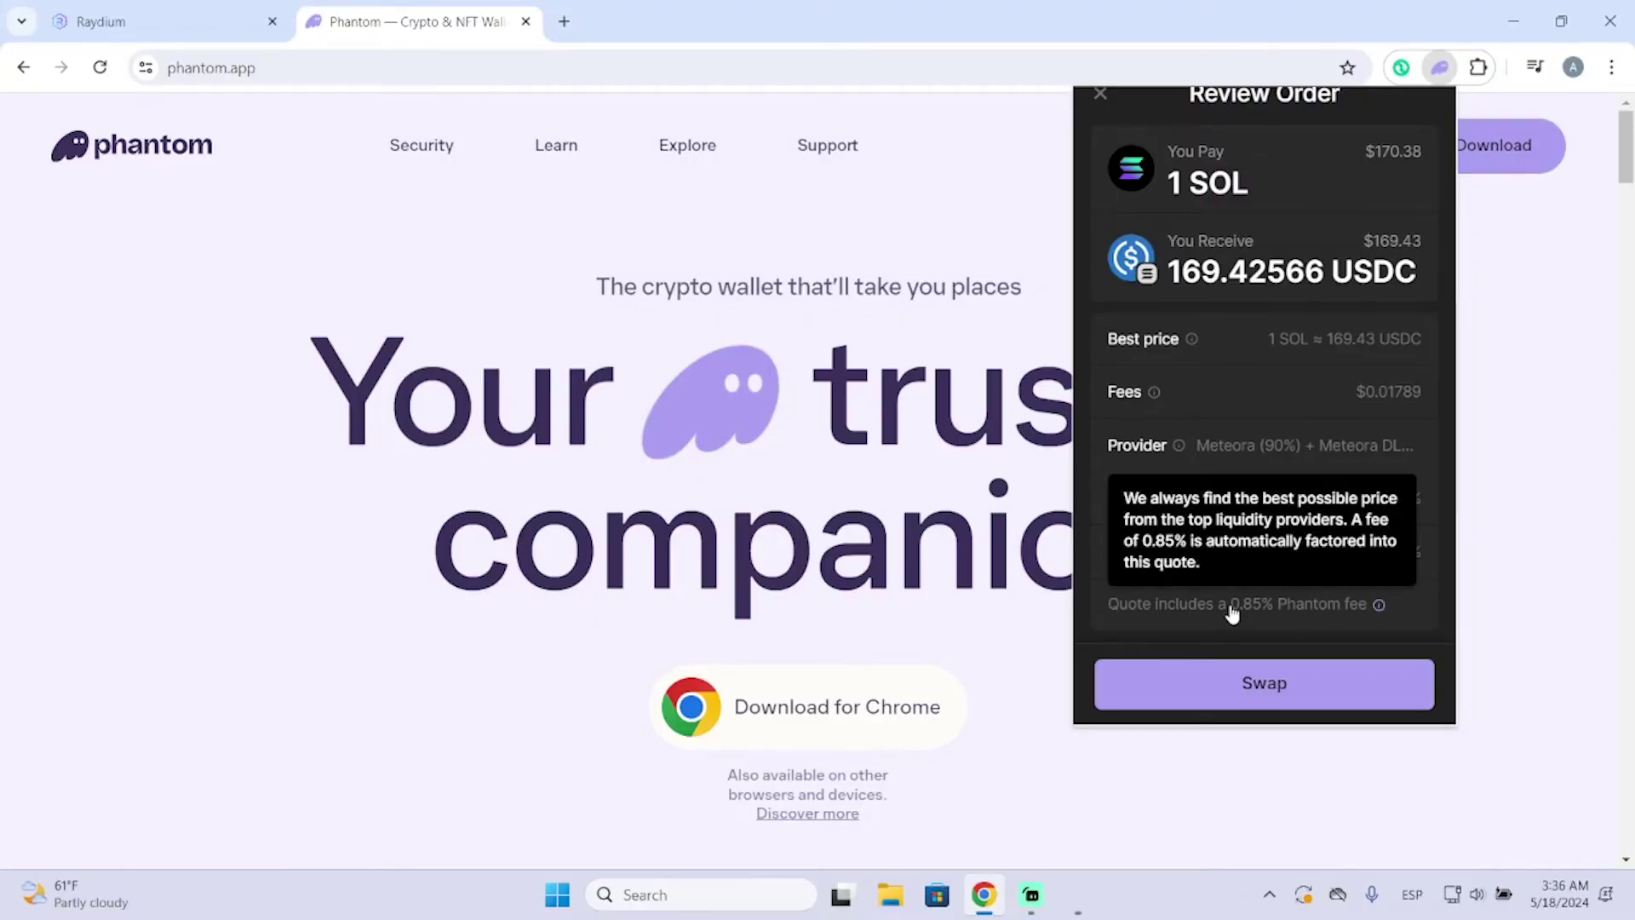
{"action": "scroll", "coordinate": [1259, 423], "scroll_direction": "up", "scroll_amount": 1}
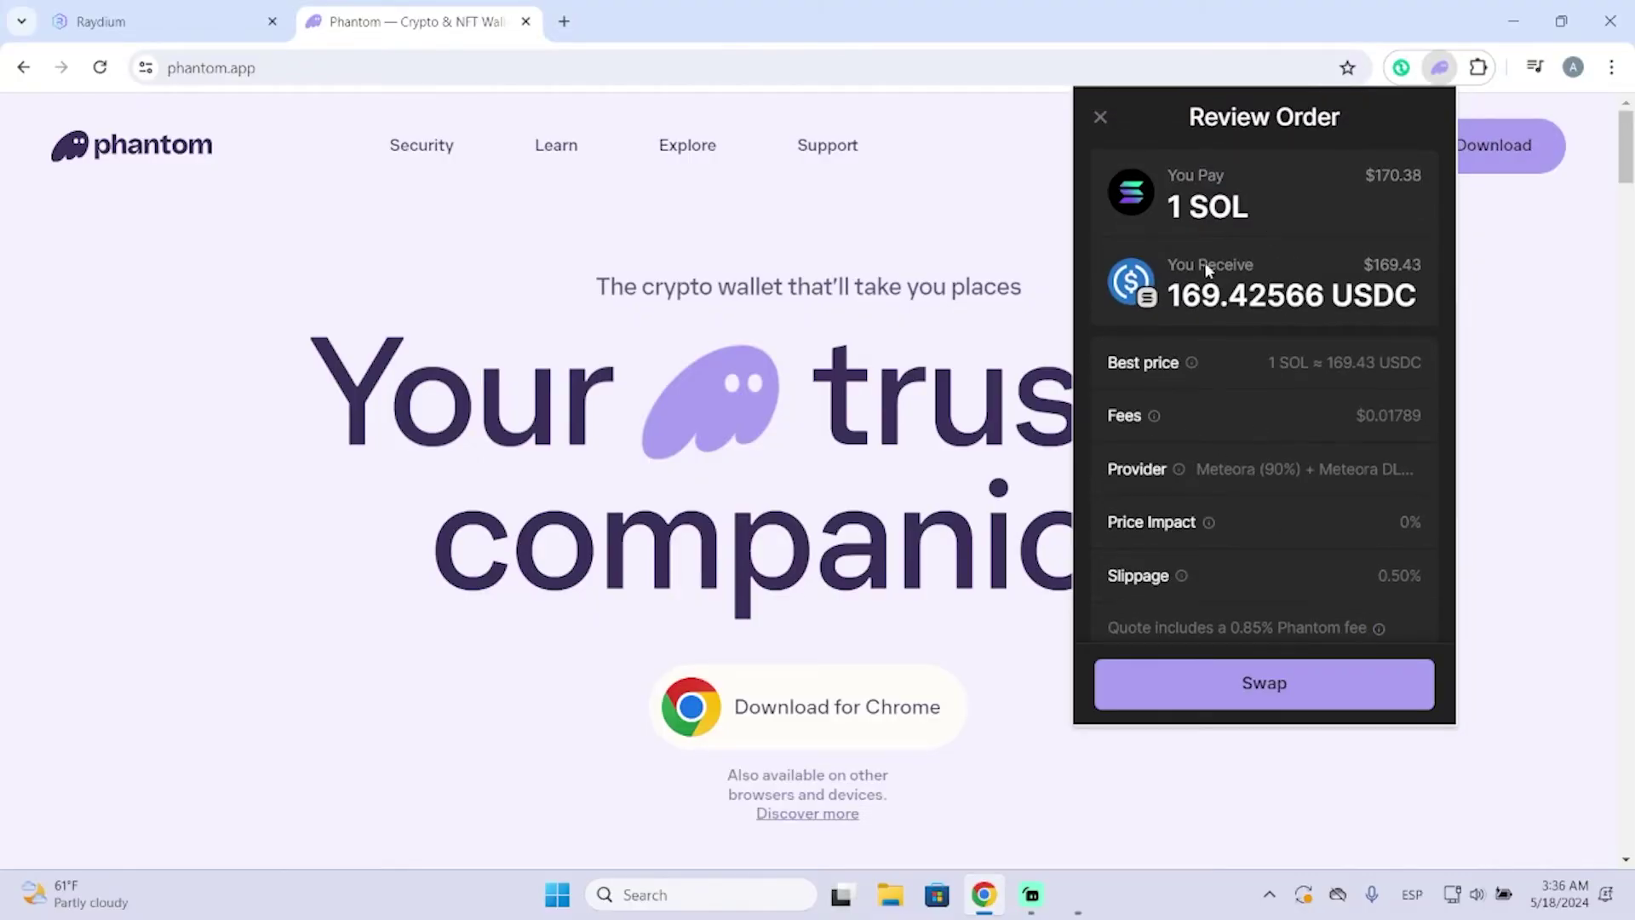
Step: Close the order review and flip the swap direction to pay USDC for SOL
{"action": "left_click", "coordinate": [1100, 119]}
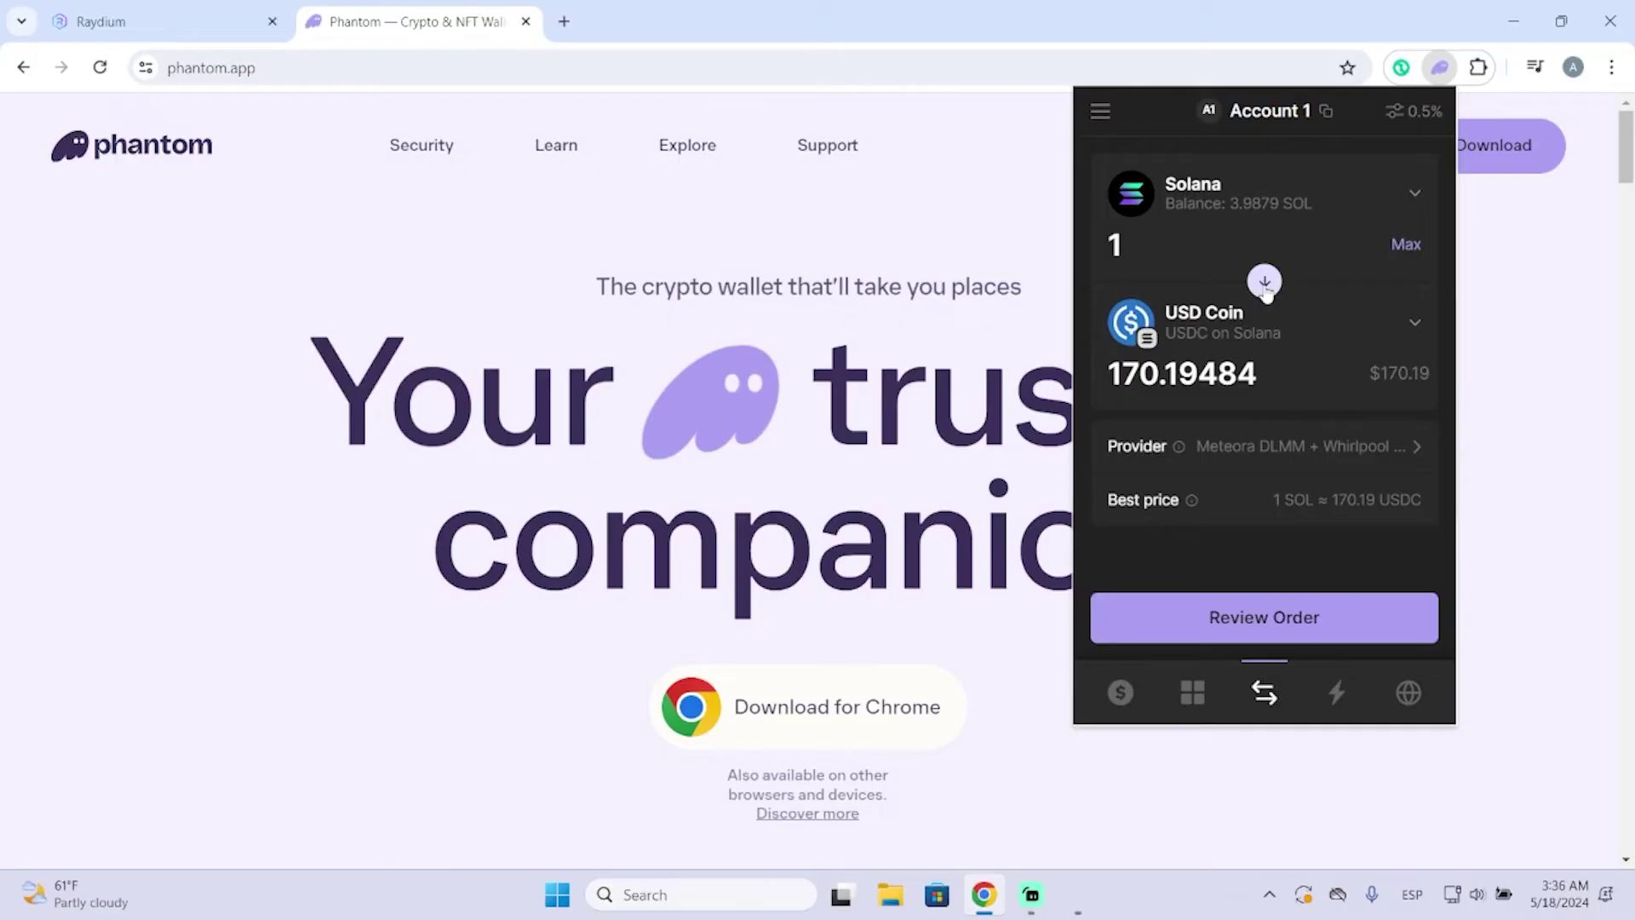
{"action": "left_click", "coordinate": [1265, 283]}
{"action": "left_click", "coordinate": [1262, 284]}
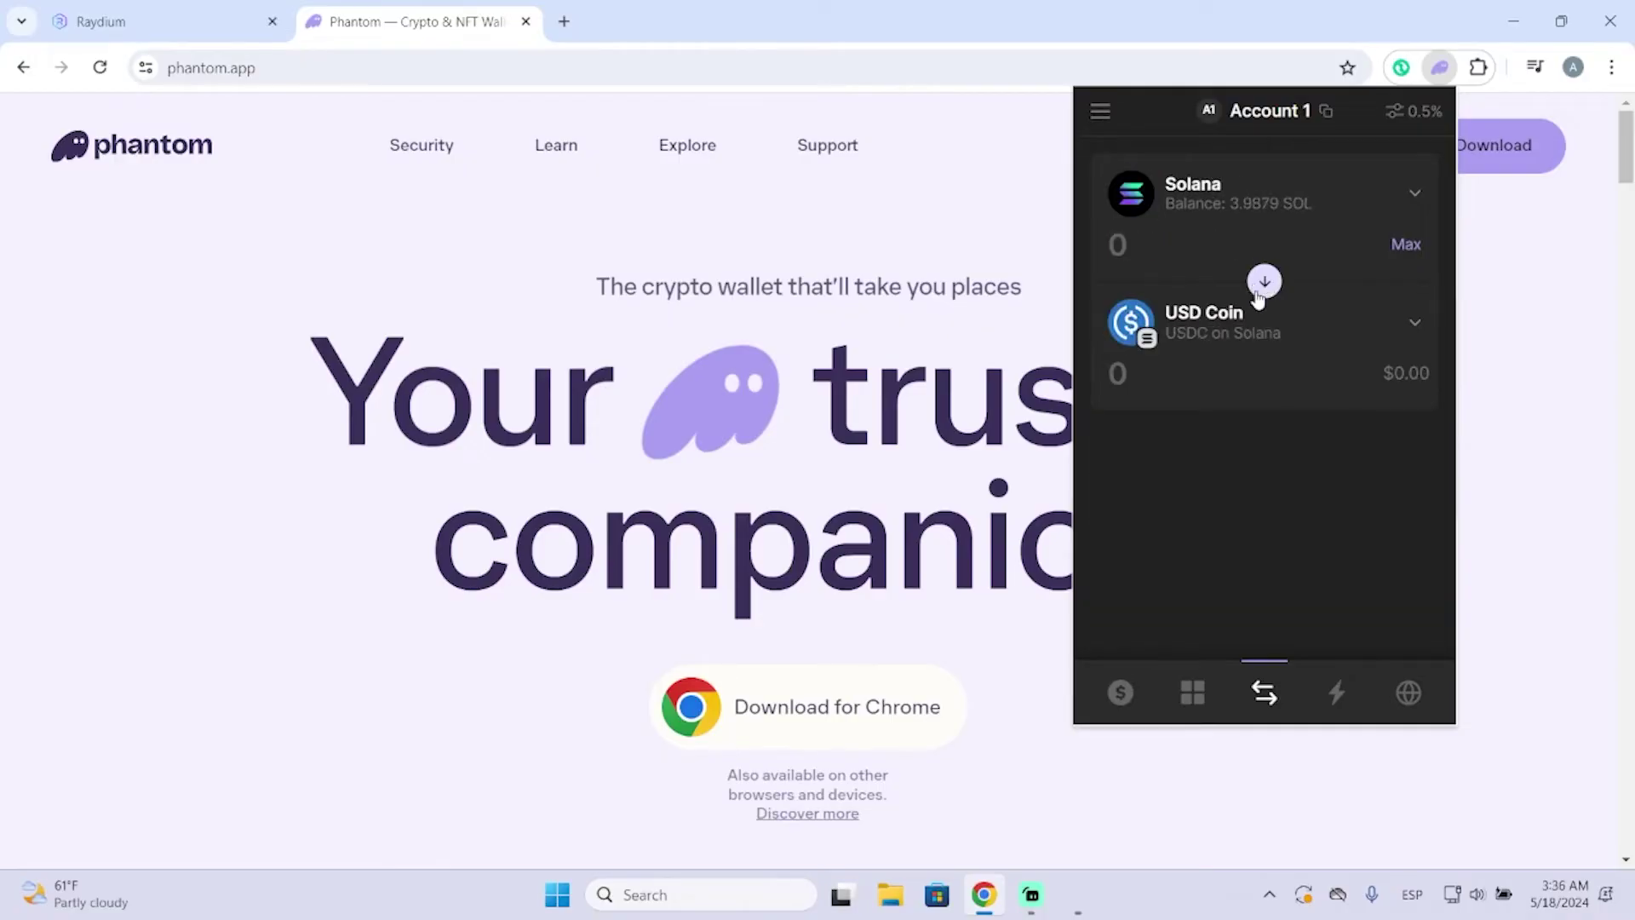
{"action": "left_click", "coordinate": [1264, 283]}
{"action": "left_click", "coordinate": [1264, 282]}
{"action": "left_click", "coordinate": [1265, 283]}
{"action": "left_click", "coordinate": [1266, 283]}
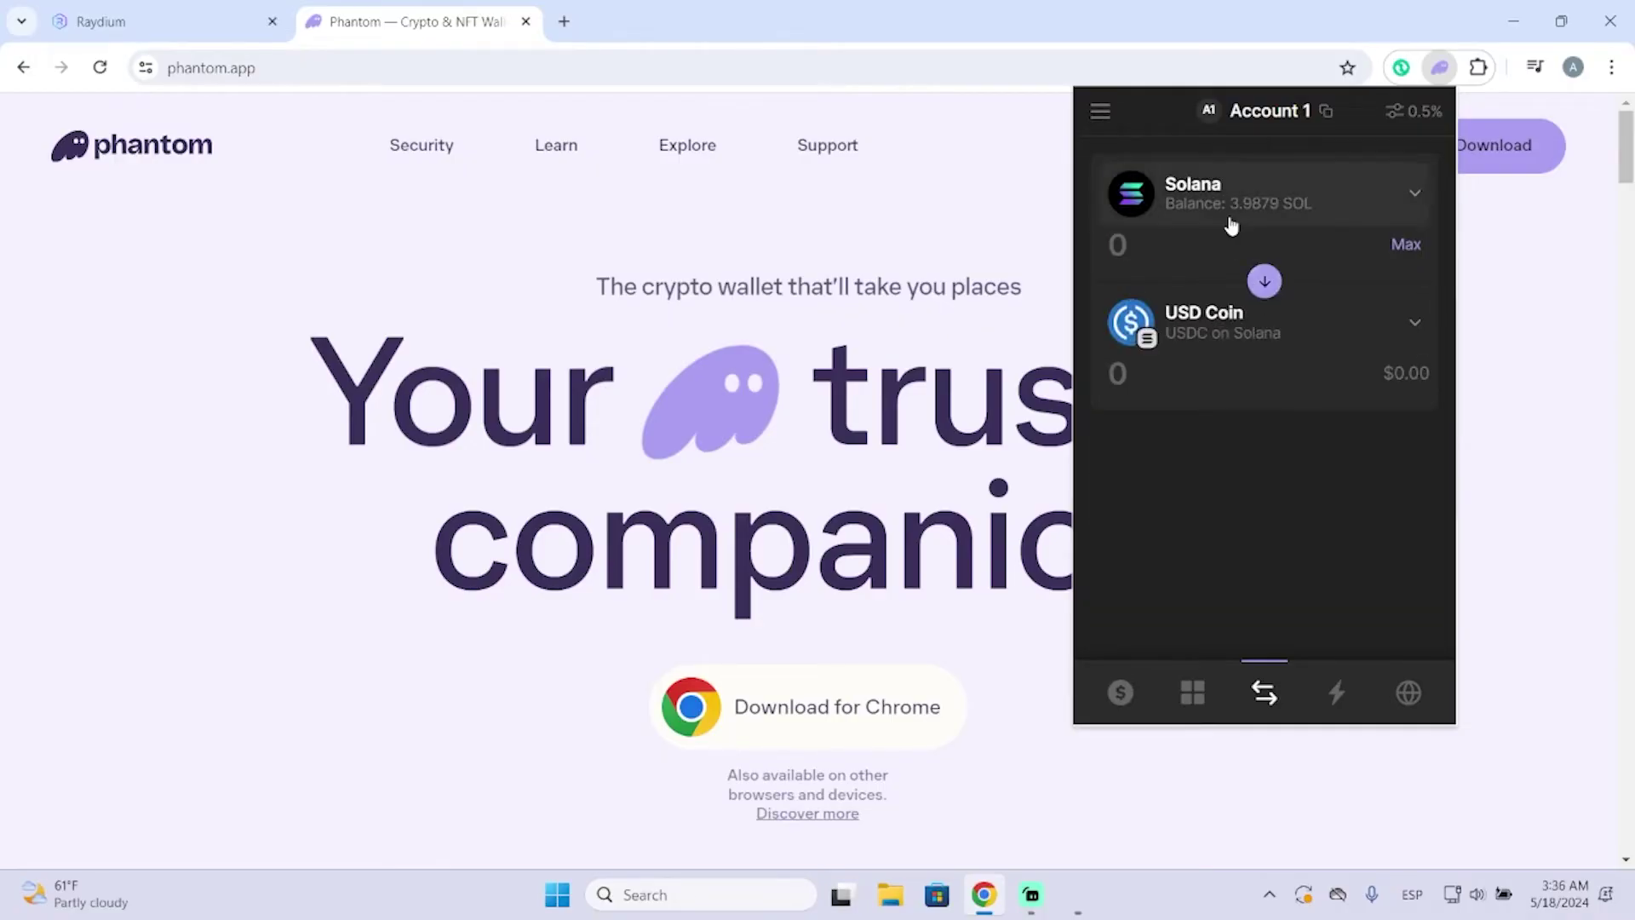
{"action": "left_click", "coordinate": [1266, 283]}
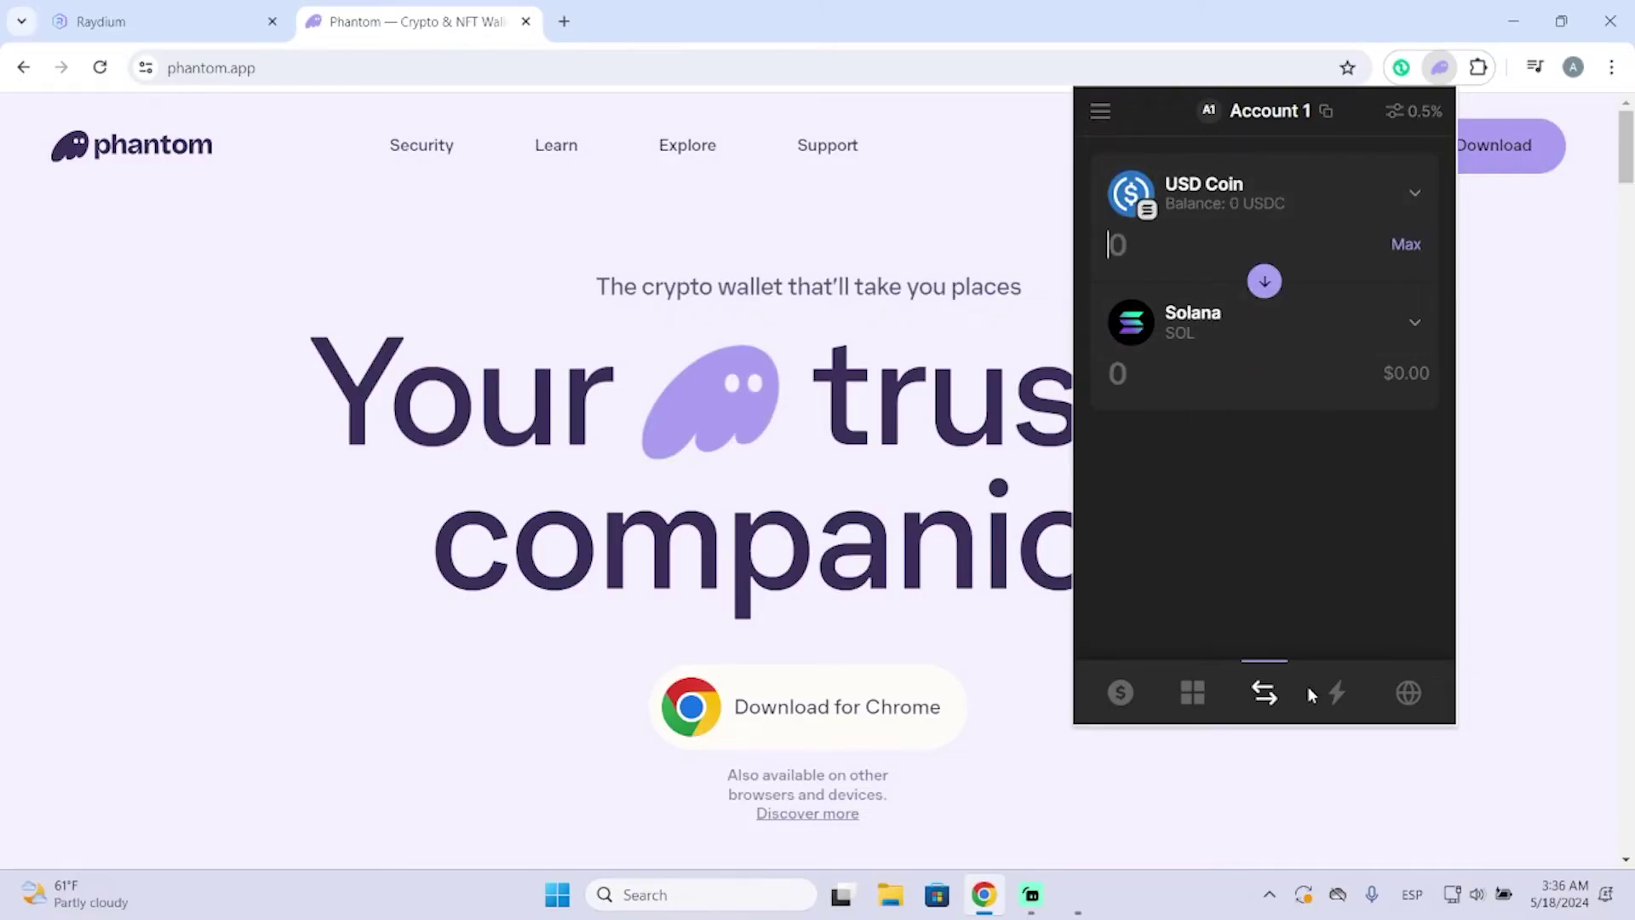
Step: Check the collectibles and the receive-token list, then dismiss the Phantom popup without choosing
{"action": "left_click", "coordinate": [1192, 692]}
{"action": "left_click", "coordinate": [1250, 696]}
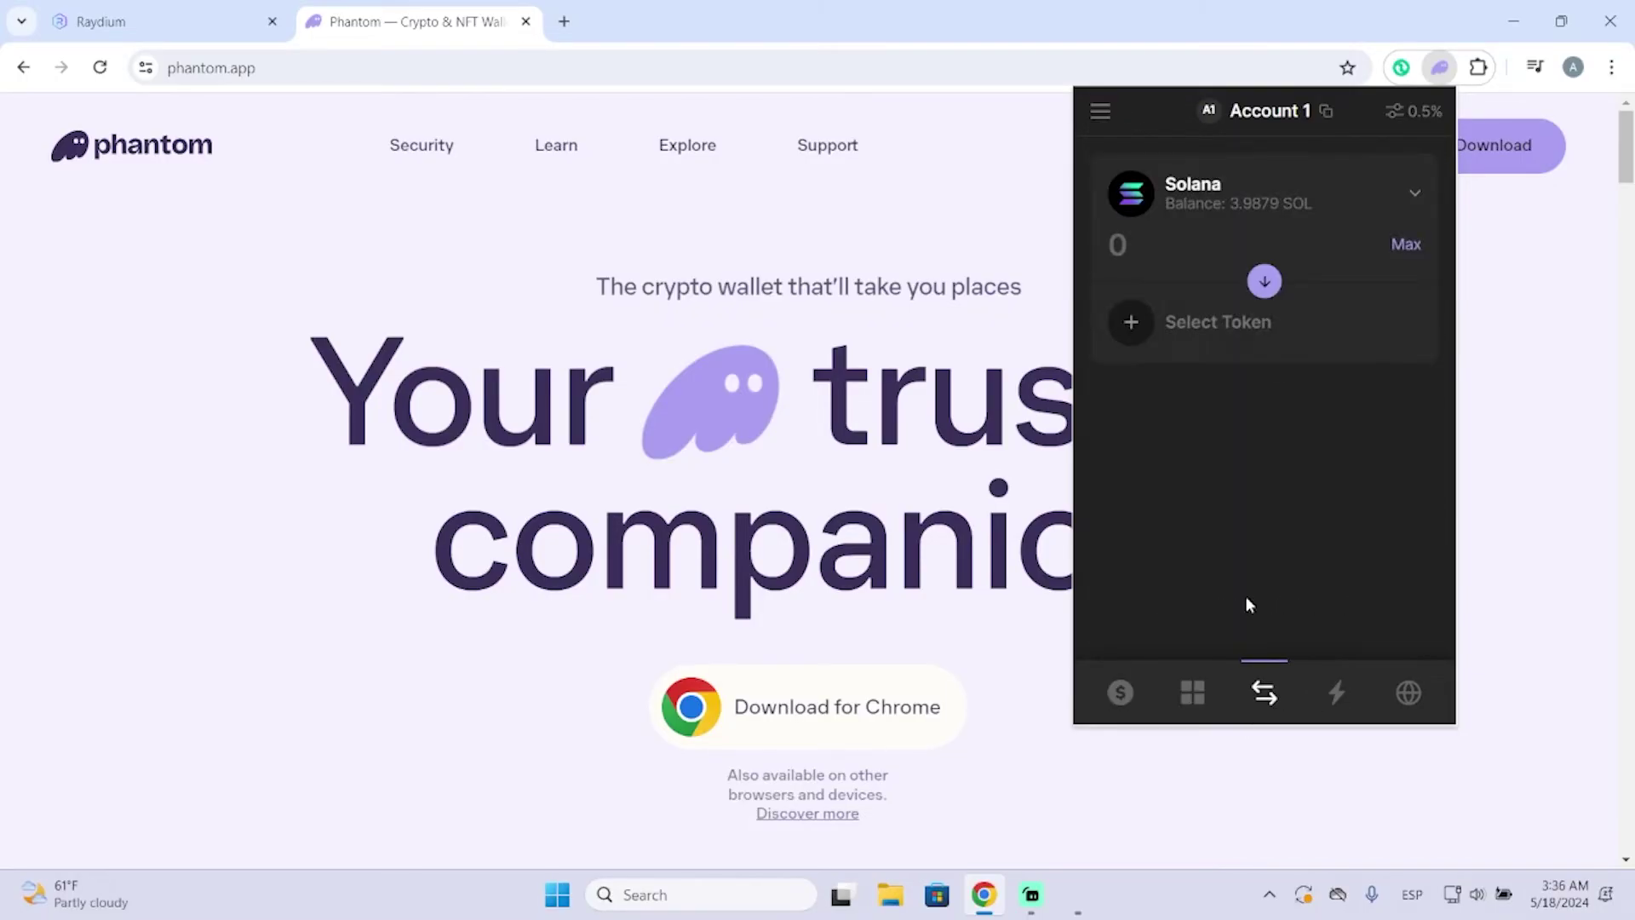
{"action": "left_click", "coordinate": [1132, 322]}
{"action": "scroll", "coordinate": [1221, 534], "scroll_direction": "down", "scroll_amount": 8}
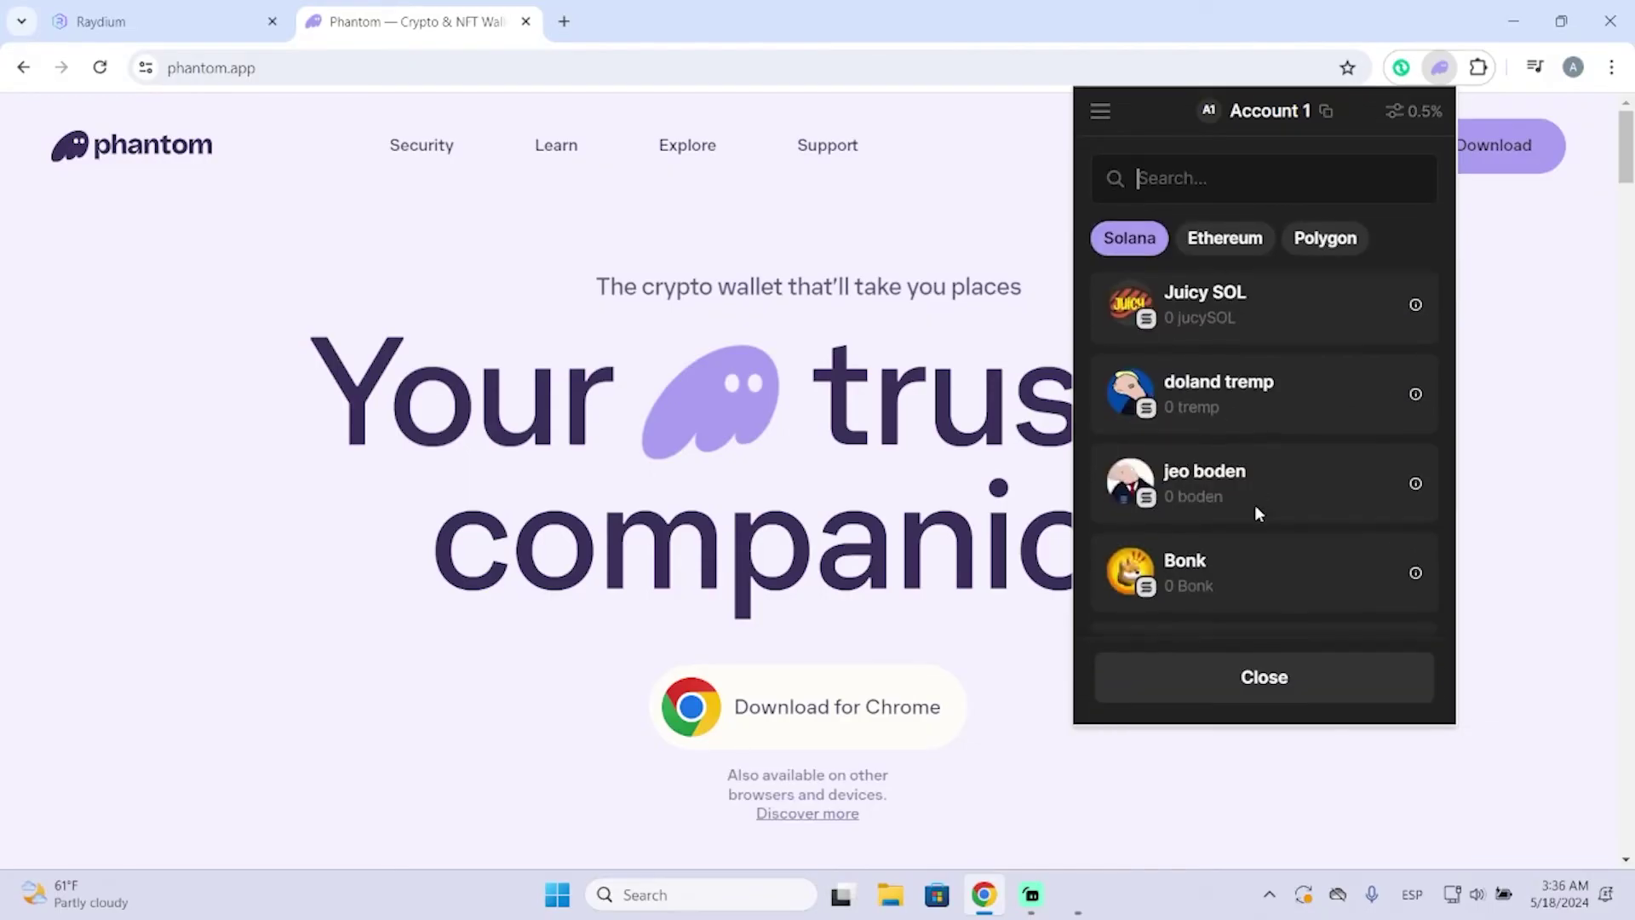
{"action": "scroll", "coordinate": [1254, 505], "scroll_direction": "down", "scroll_amount": 5}
{"action": "left_click", "coordinate": [1264, 677]}
{"action": "left_click", "coordinate": [1510, 427]}
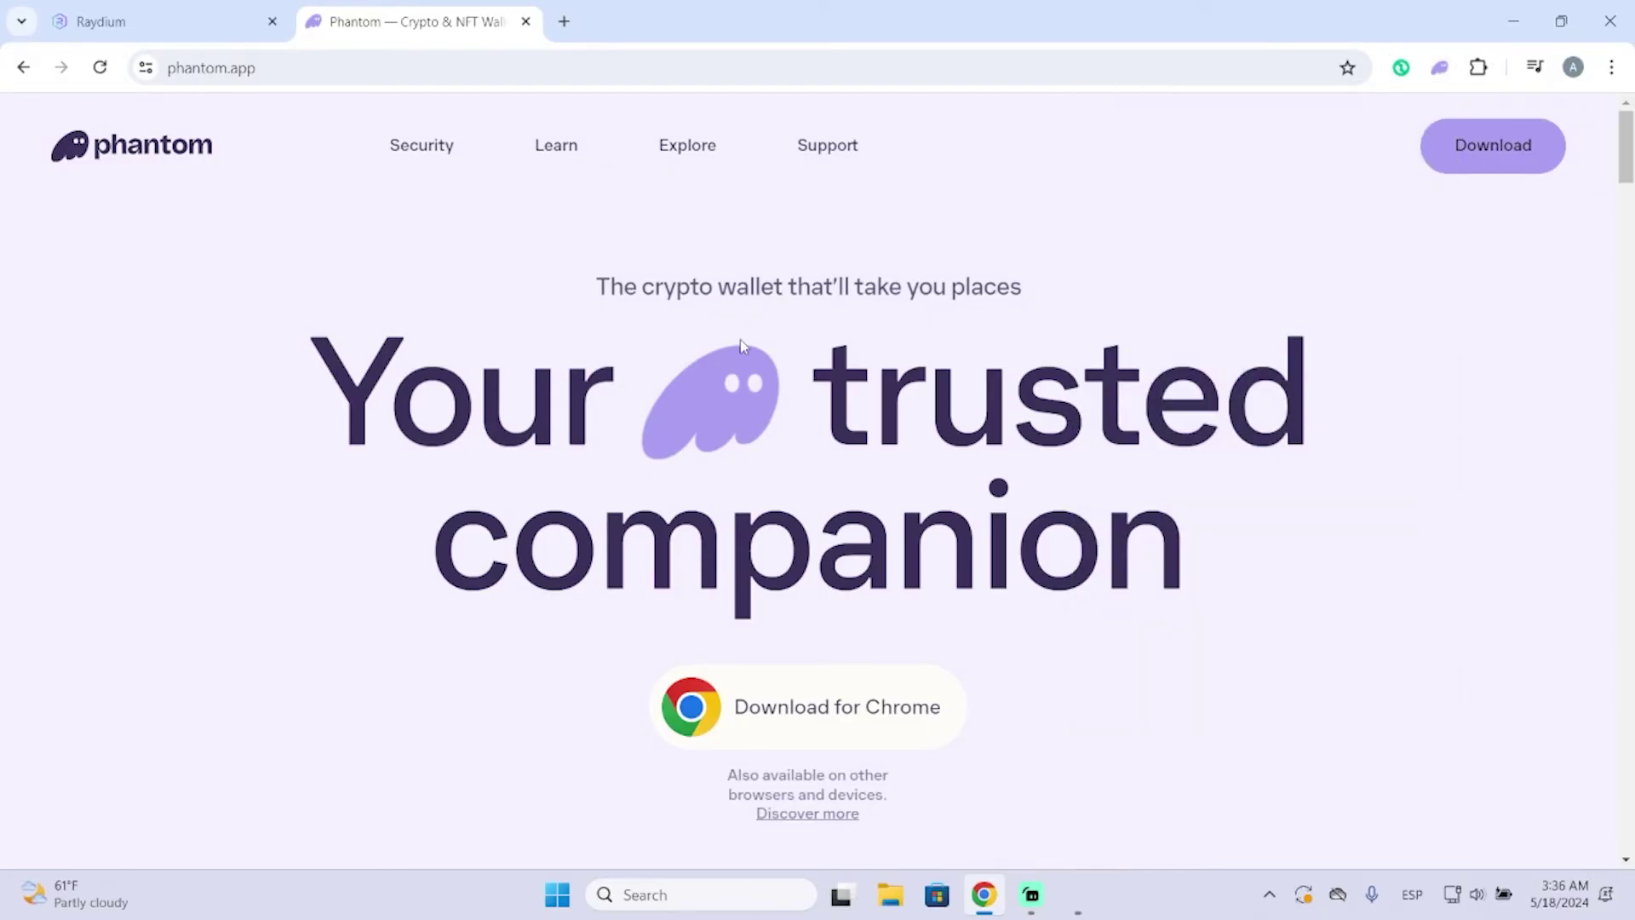
Step: Connect the Phantom wallet on Raydium's SOL/USDC swap page, showing a 3.987904282 SOL balance
{"action": "left_click", "coordinate": [166, 19]}
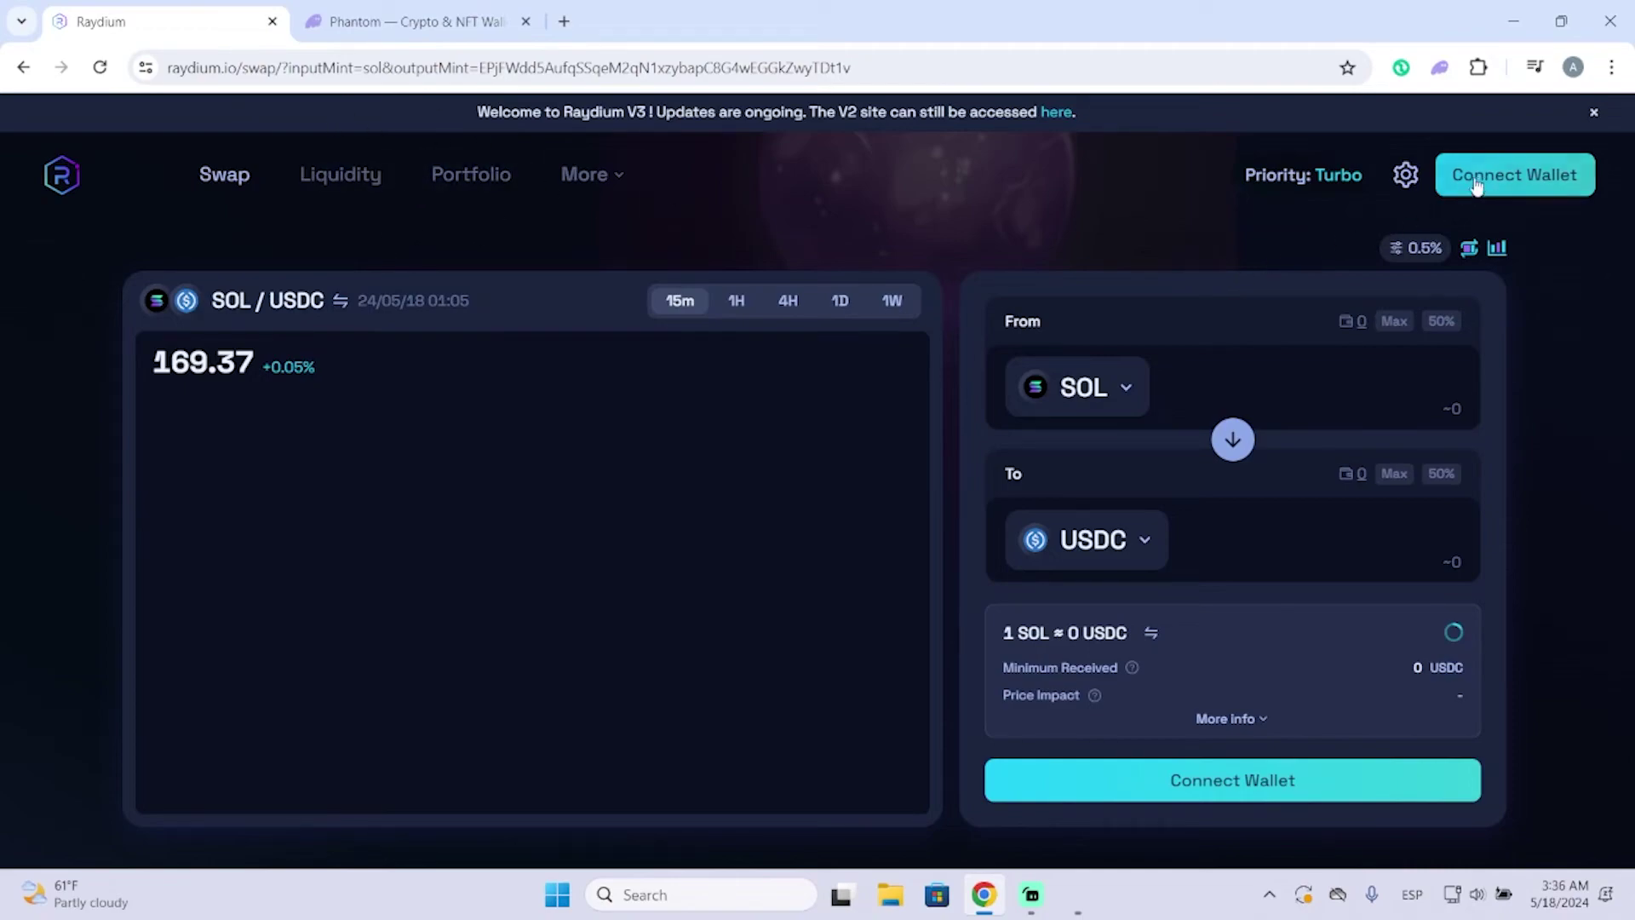
{"action": "left_click", "coordinate": [1515, 175]}
{"action": "left_click", "coordinate": [730, 435]}
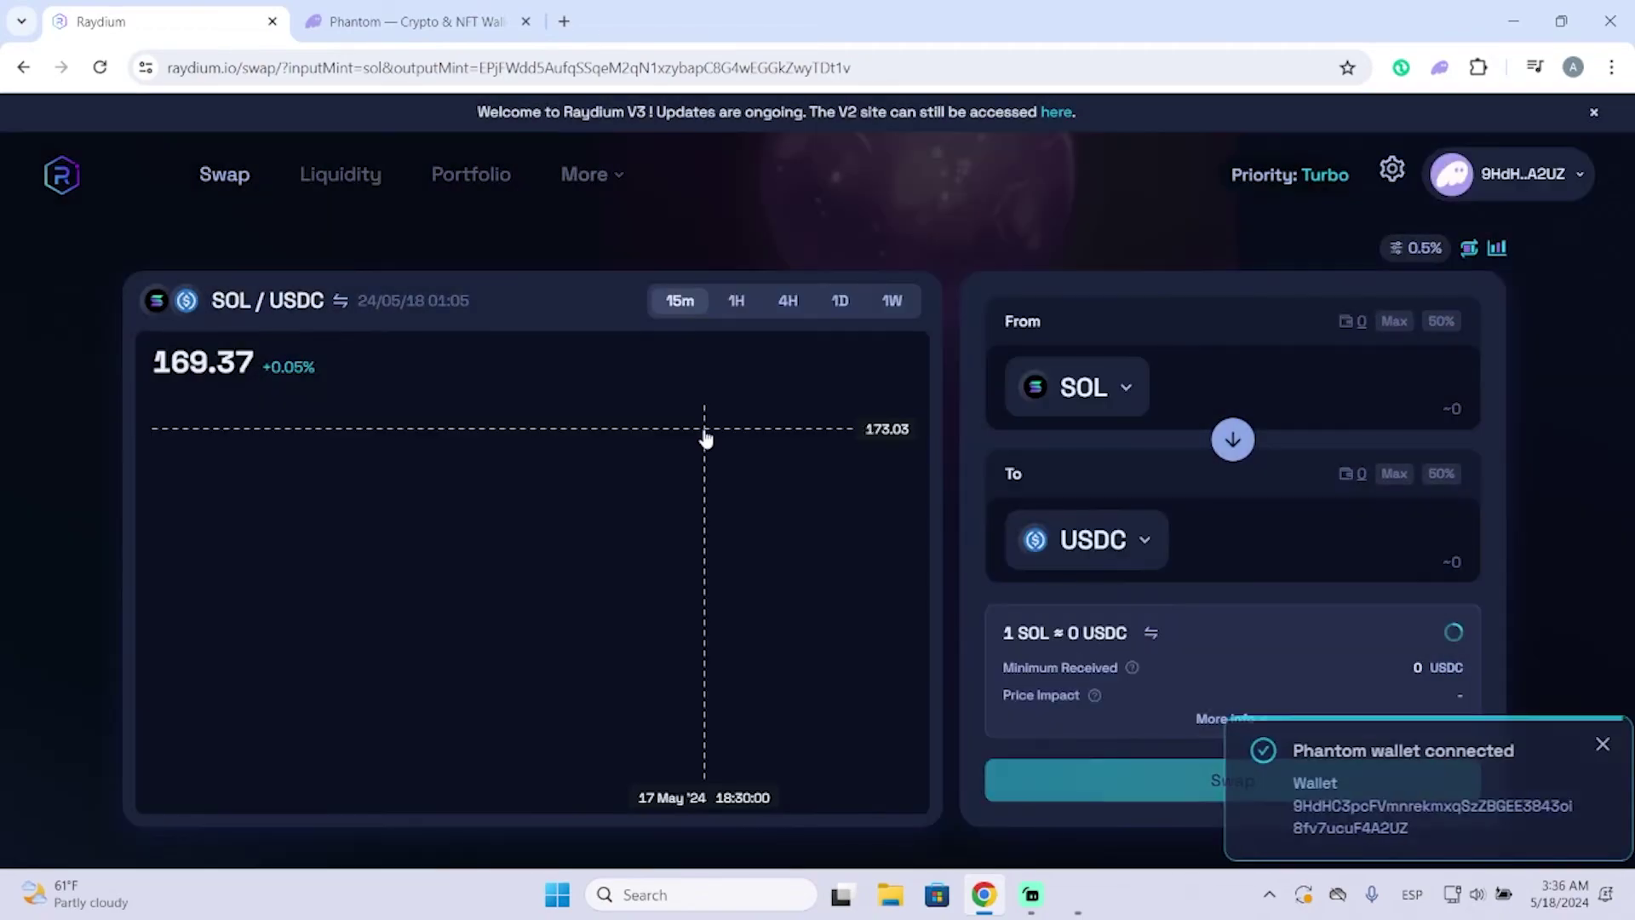
{"action": "left_click", "coordinate": [1596, 747]}
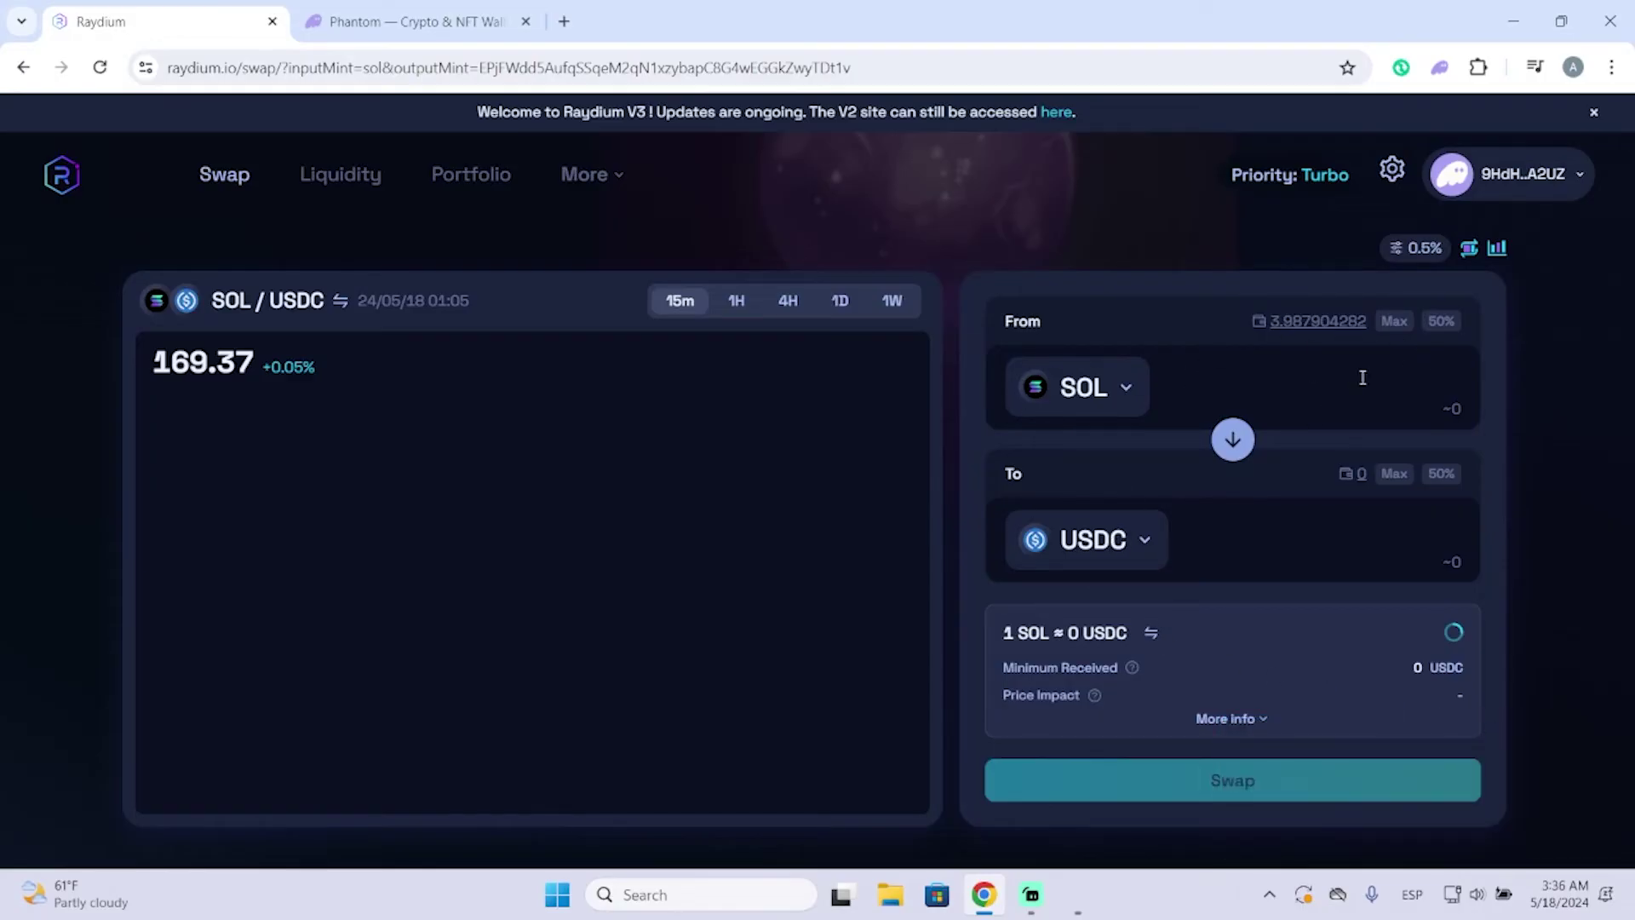
{"action": "left_click", "coordinate": [1076, 323]}
Step: Change Raydium's receive token from USDC to PERP, bringing up the PERP/SOL chart
{"action": "left_click", "coordinate": [1095, 549]}
{"action": "scroll", "coordinate": [763, 558], "scroll_direction": "down", "scroll_amount": 5}
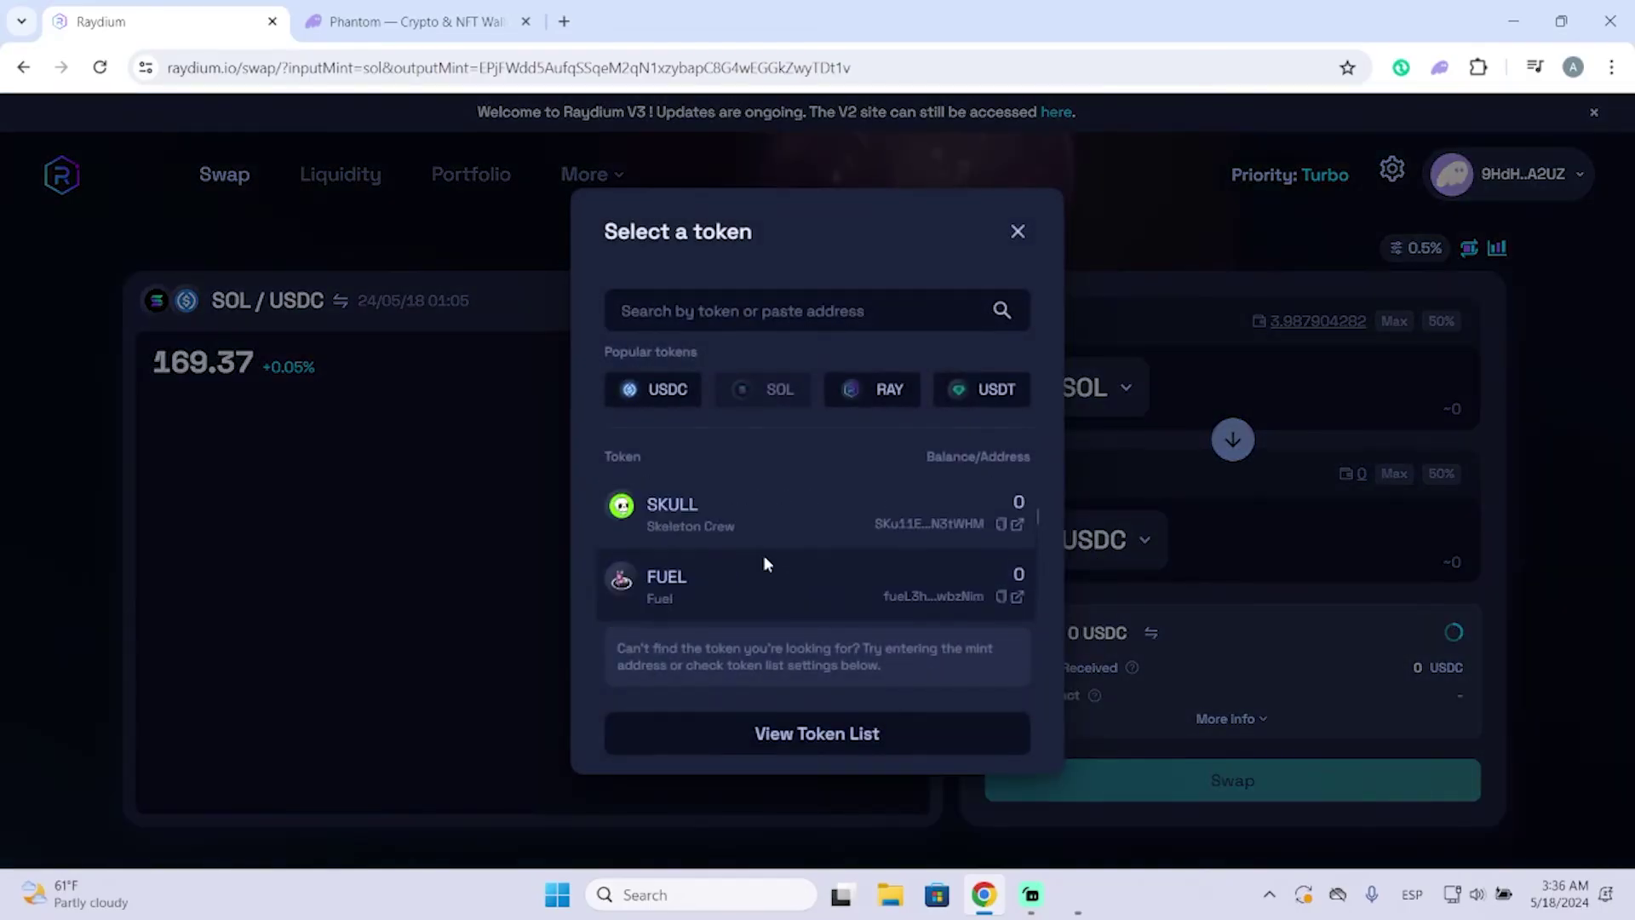
{"action": "scroll", "coordinate": [785, 546], "scroll_direction": "down", "scroll_amount": 3}
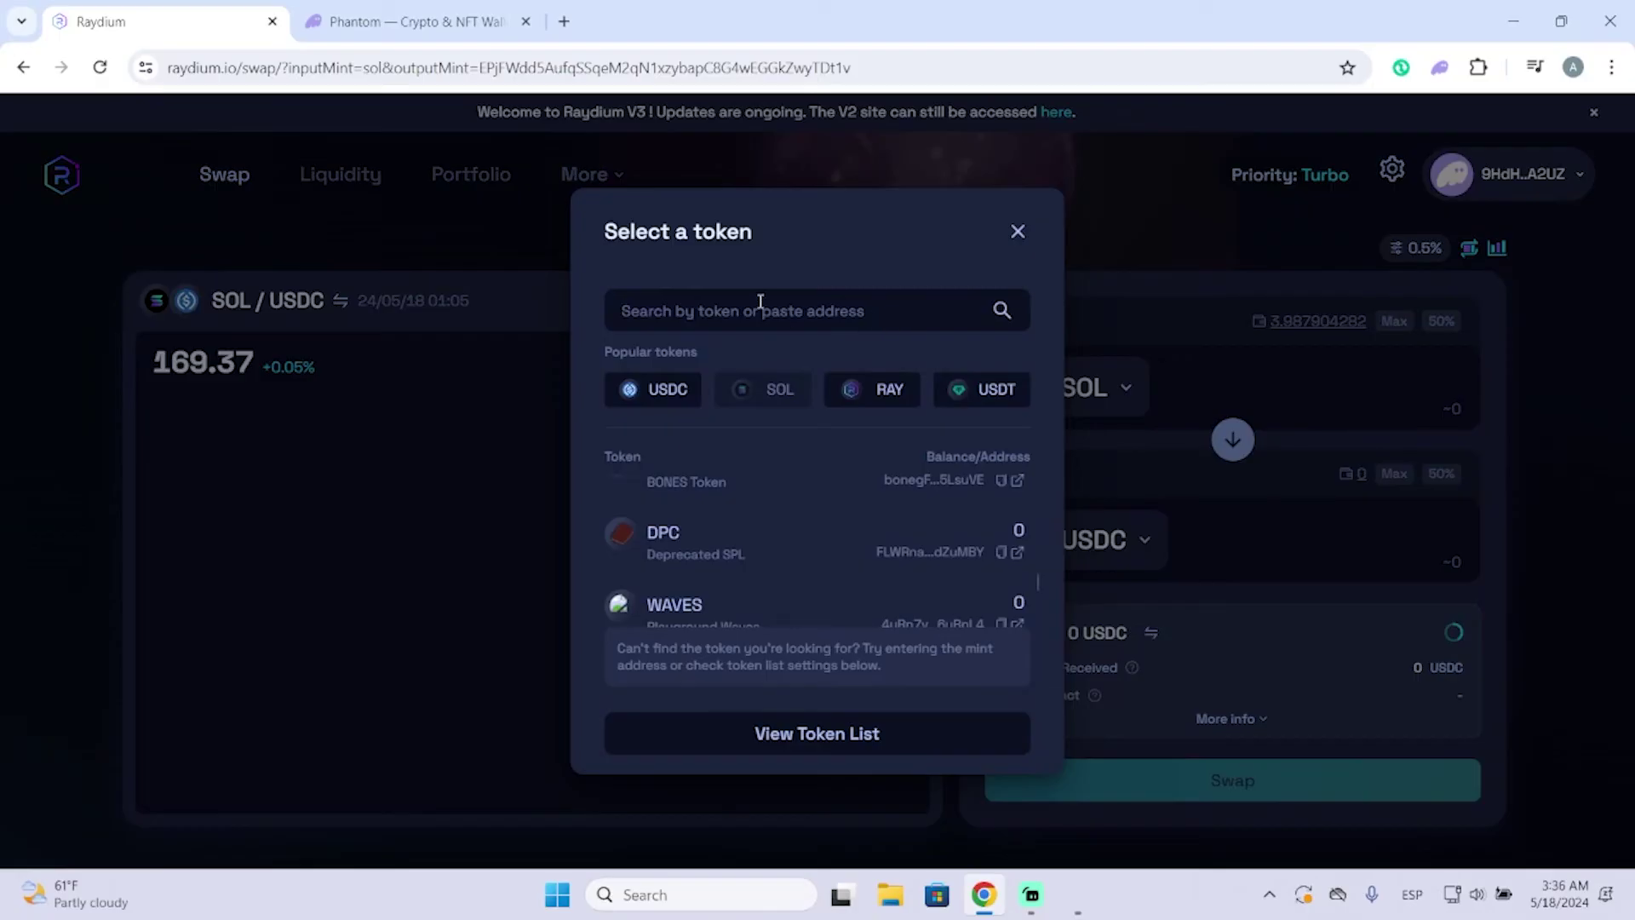
{"action": "scroll", "coordinate": [760, 598], "scroll_direction": "down", "scroll_amount": 4}
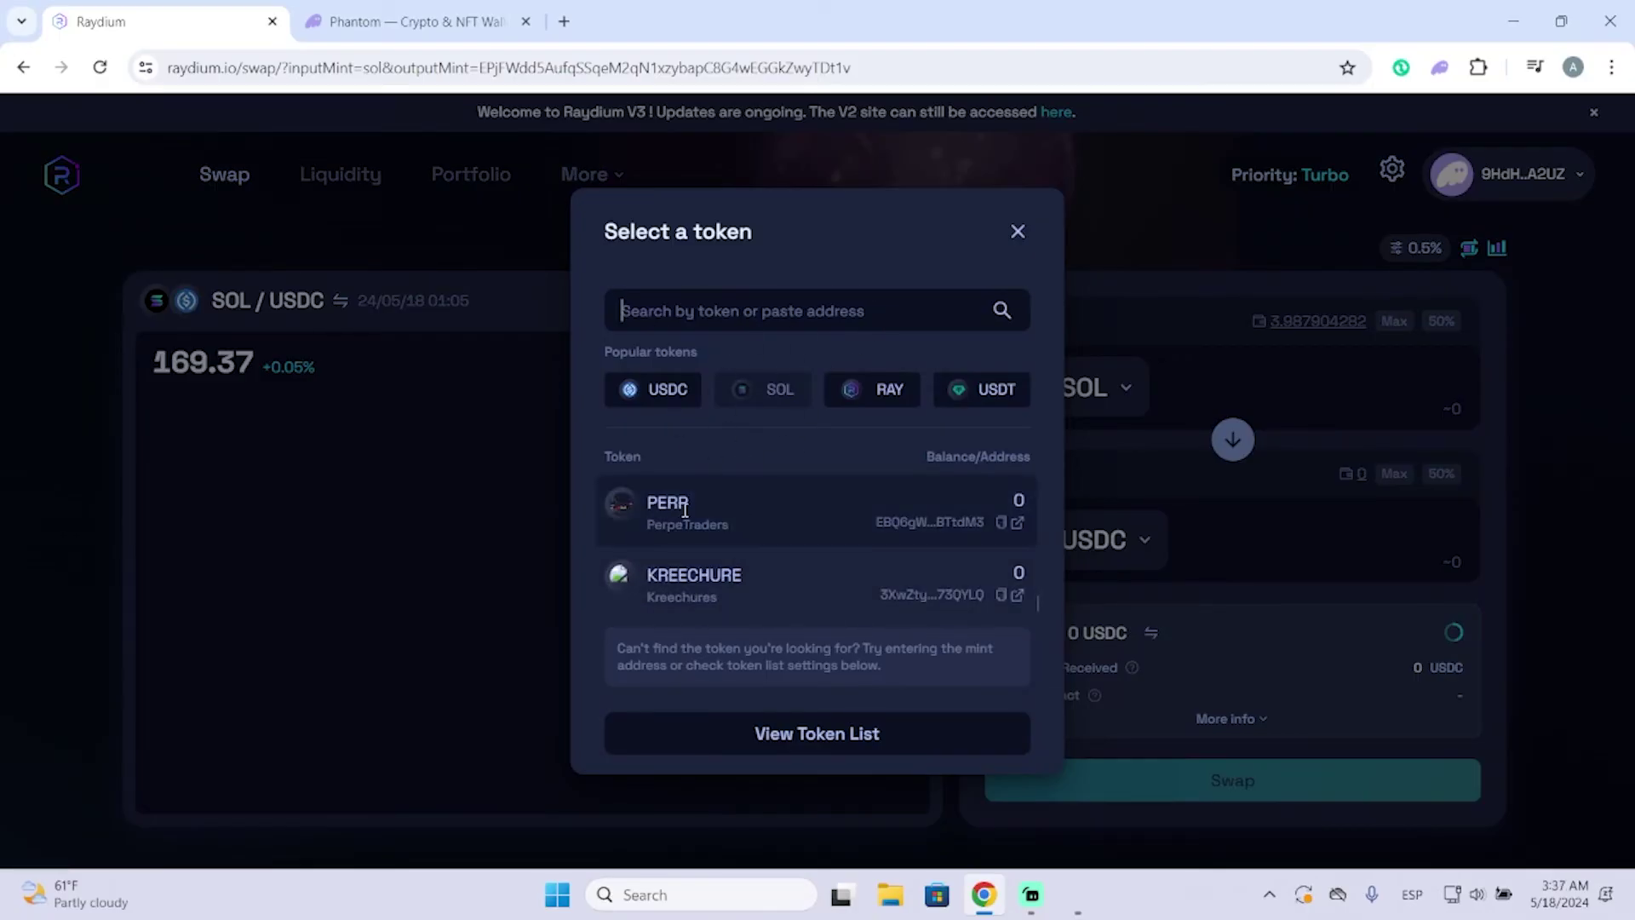
{"action": "left_click", "coordinate": [741, 526]}
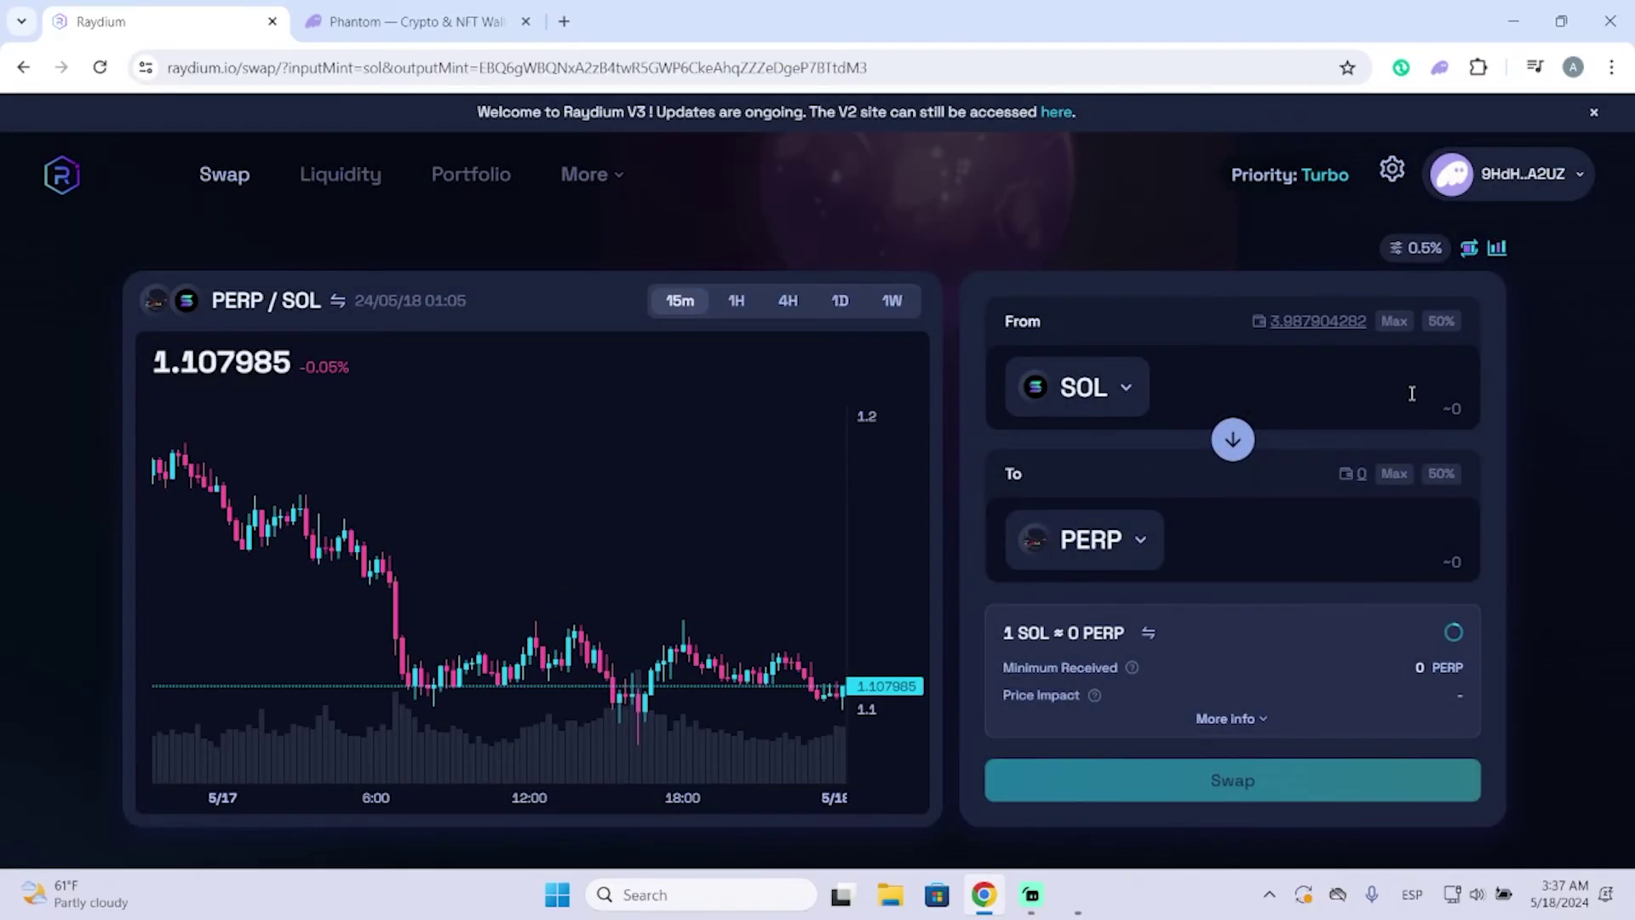
Step: Enter 1 SOL for a 0.77 PERP quote and expand the routing and 0.0025 SOL fee details
{"action": "type", "text": "1"}
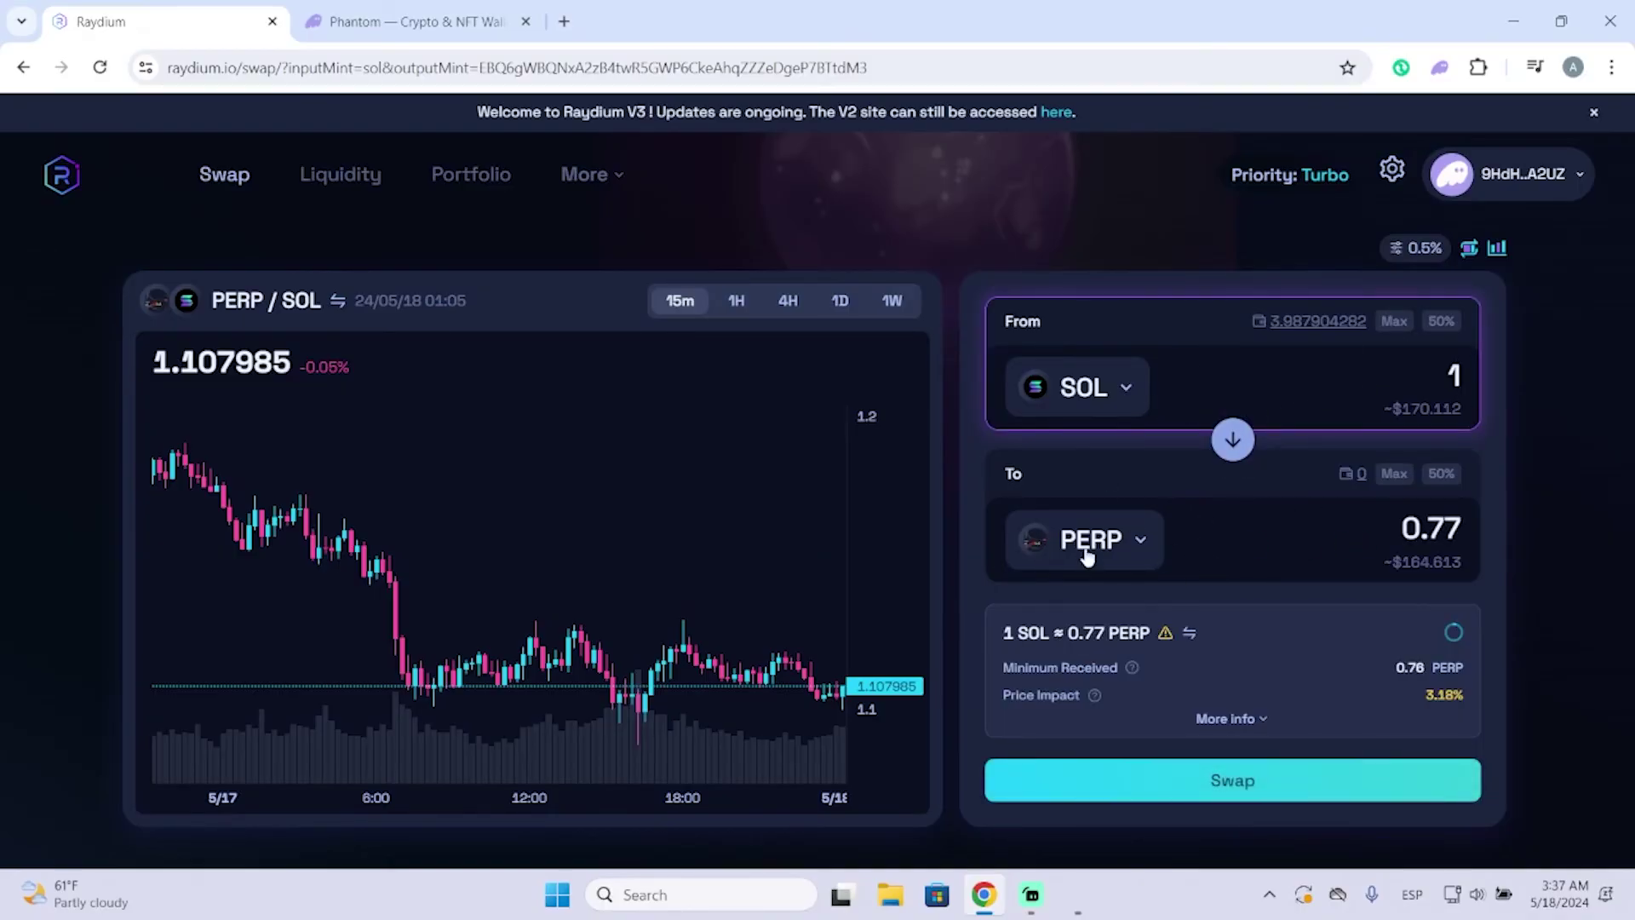
{"action": "left_click", "coordinate": [1232, 720]}
{"action": "scroll", "coordinate": [1397, 722], "scroll_direction": "down", "scroll_amount": 1}
{"action": "left_click_drag", "start_coordinate": [1429, 732], "coordinate": [1473, 697]}
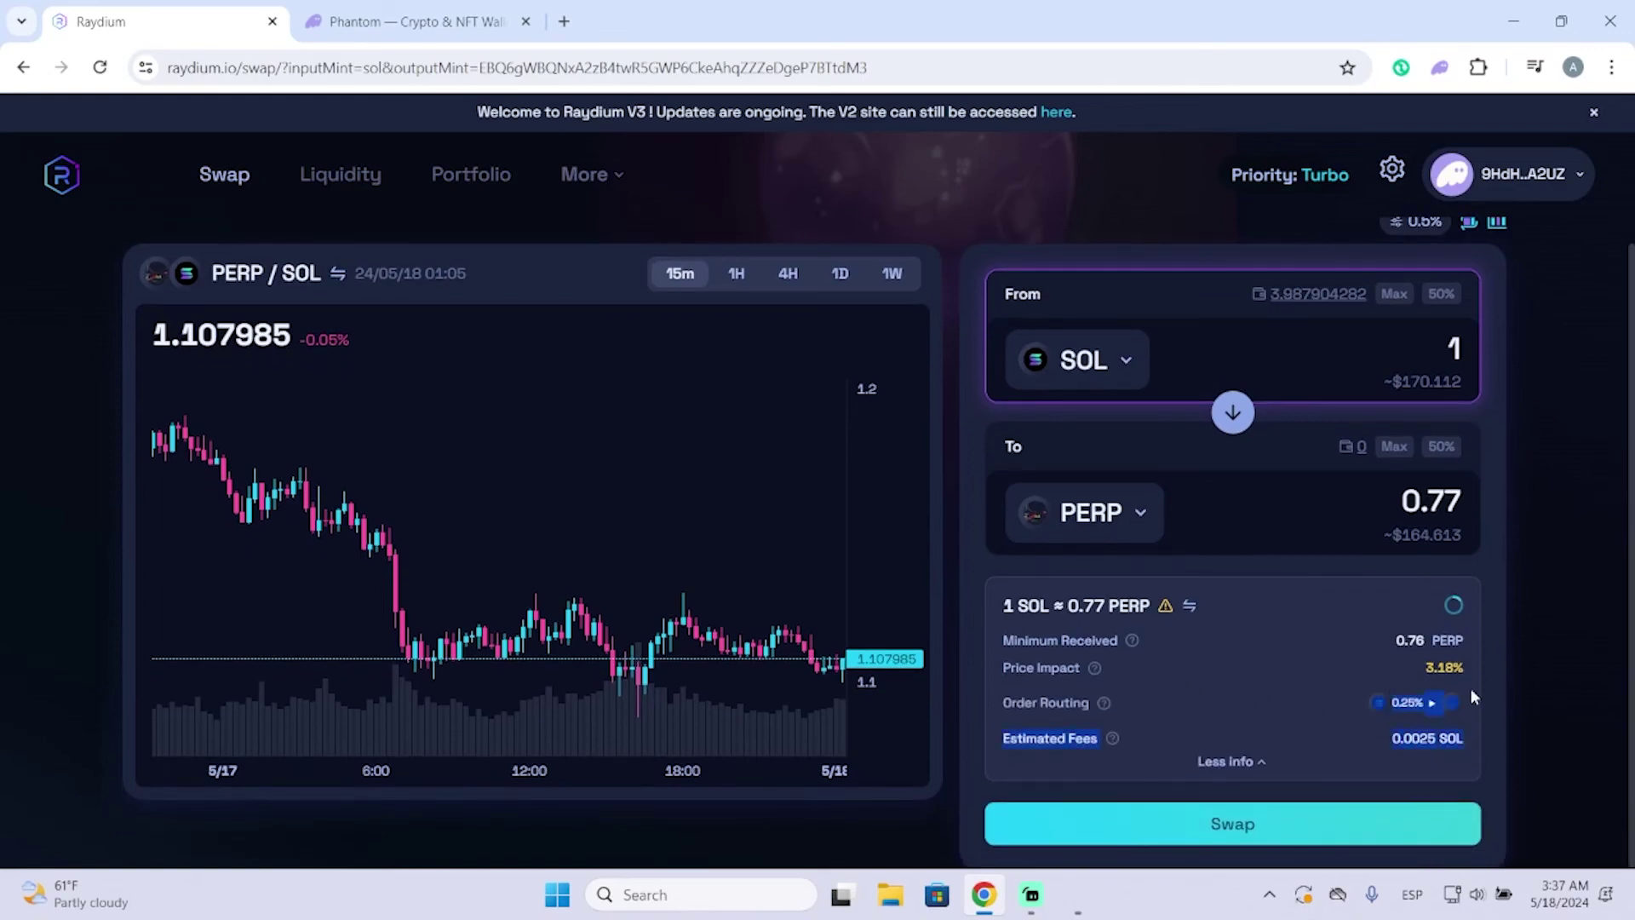
{"action": "left_click", "coordinate": [1522, 671]}
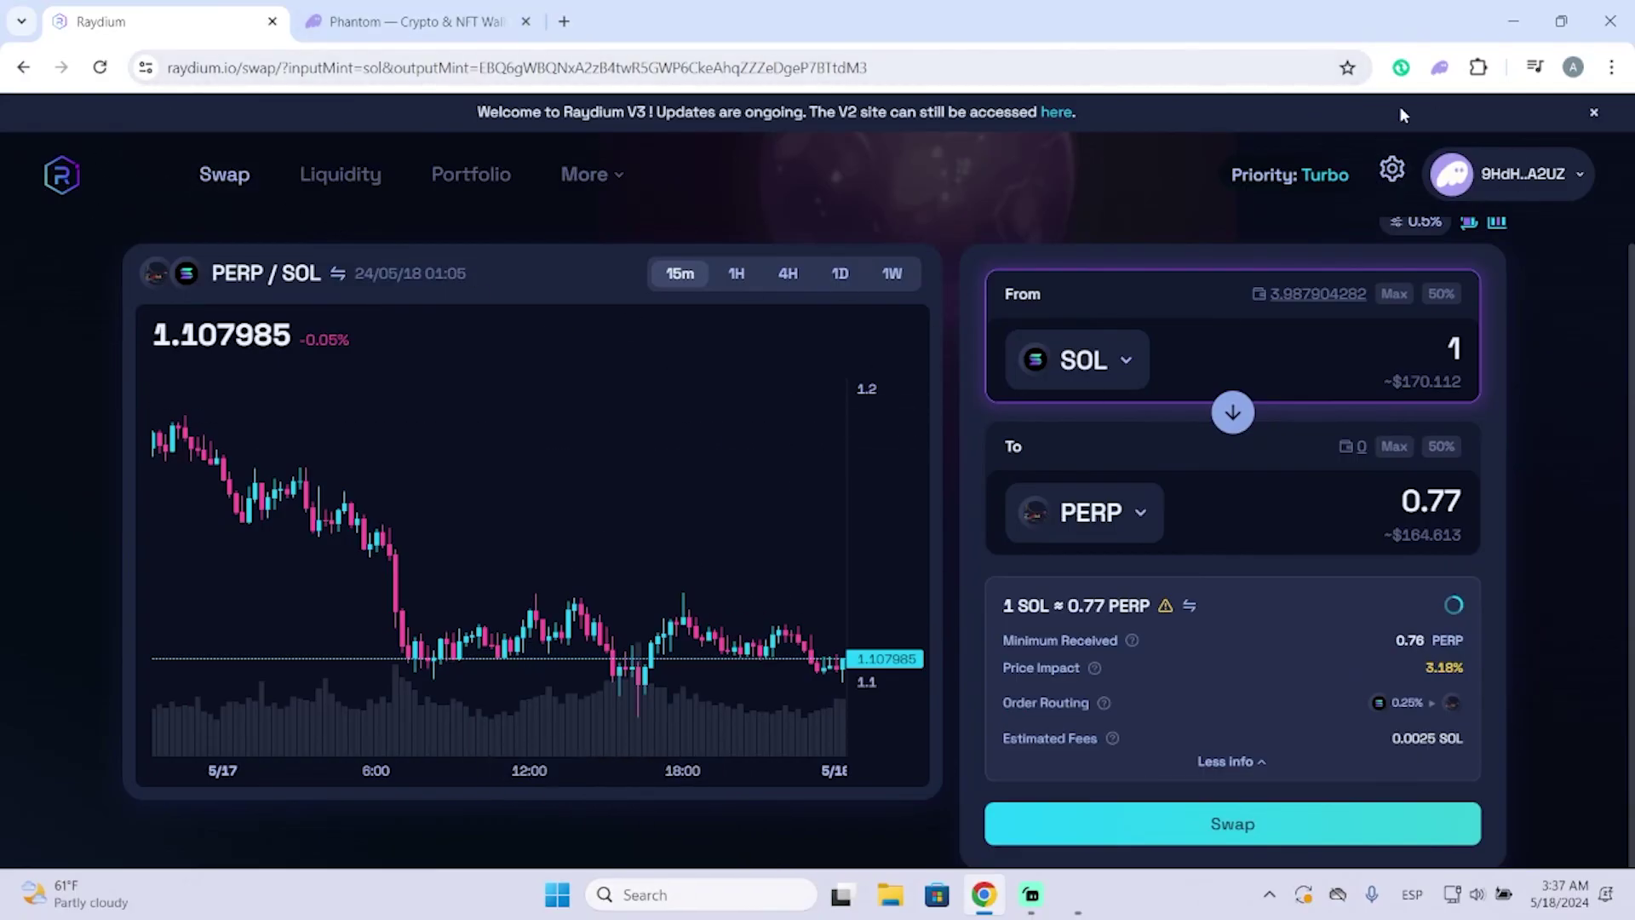
{"action": "left_click", "coordinate": [1436, 68]}
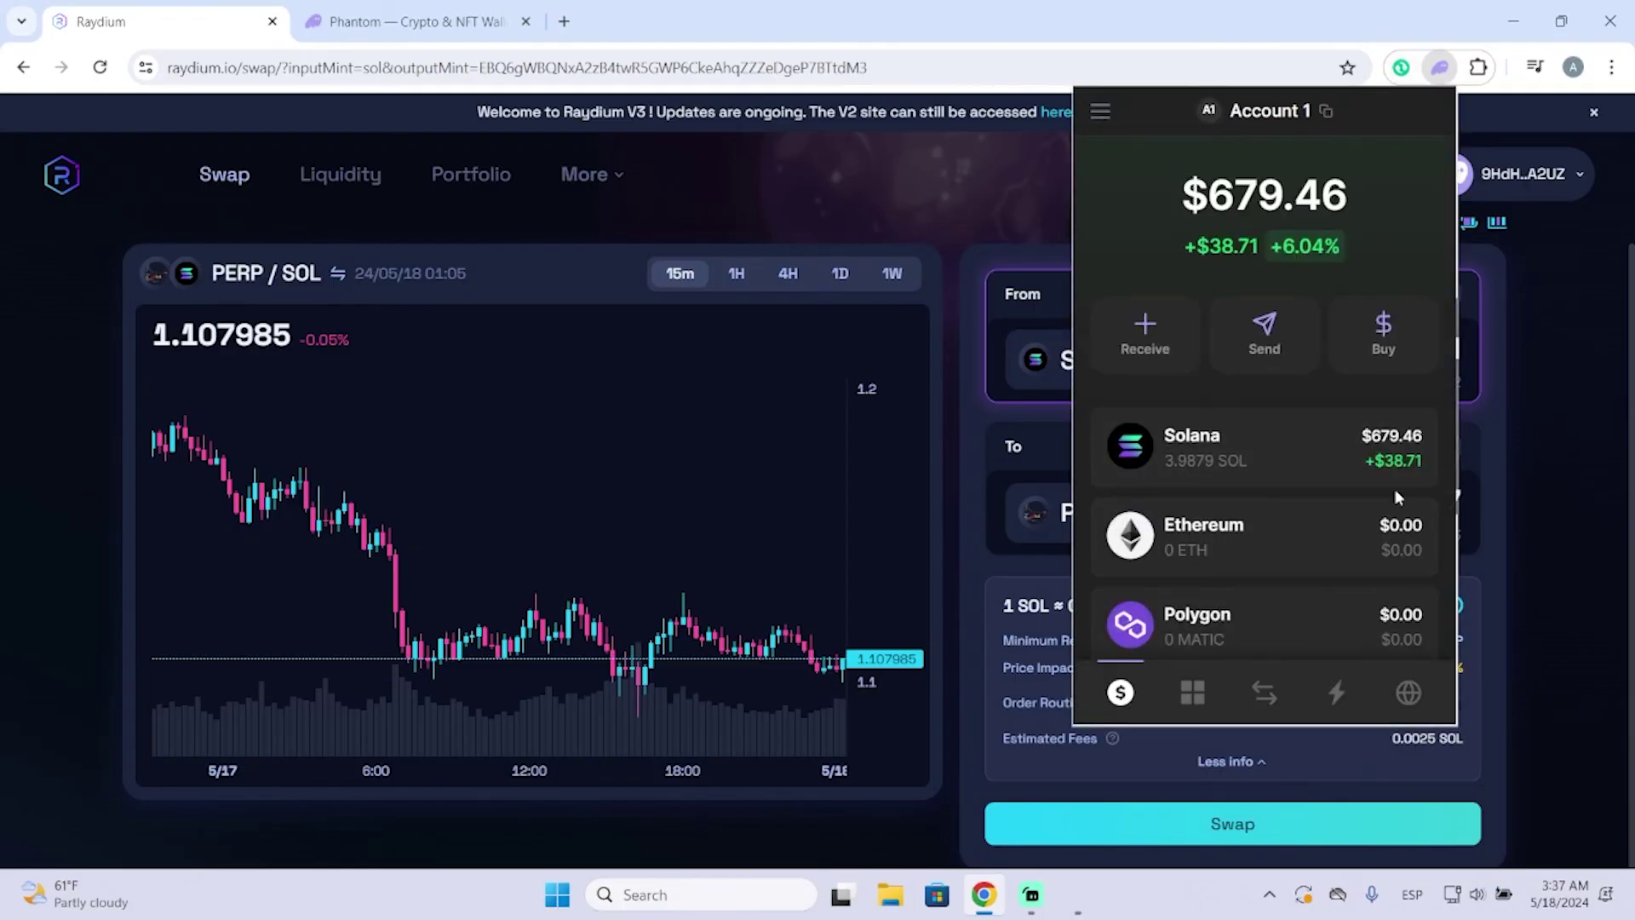
Step: Check the SOL balance in Phantom, then clear the 1 SOL amount so the quote returns to 0 PERP
{"action": "left_click", "coordinate": [1508, 470]}
{"action": "left_click", "coordinate": [1444, 68]}
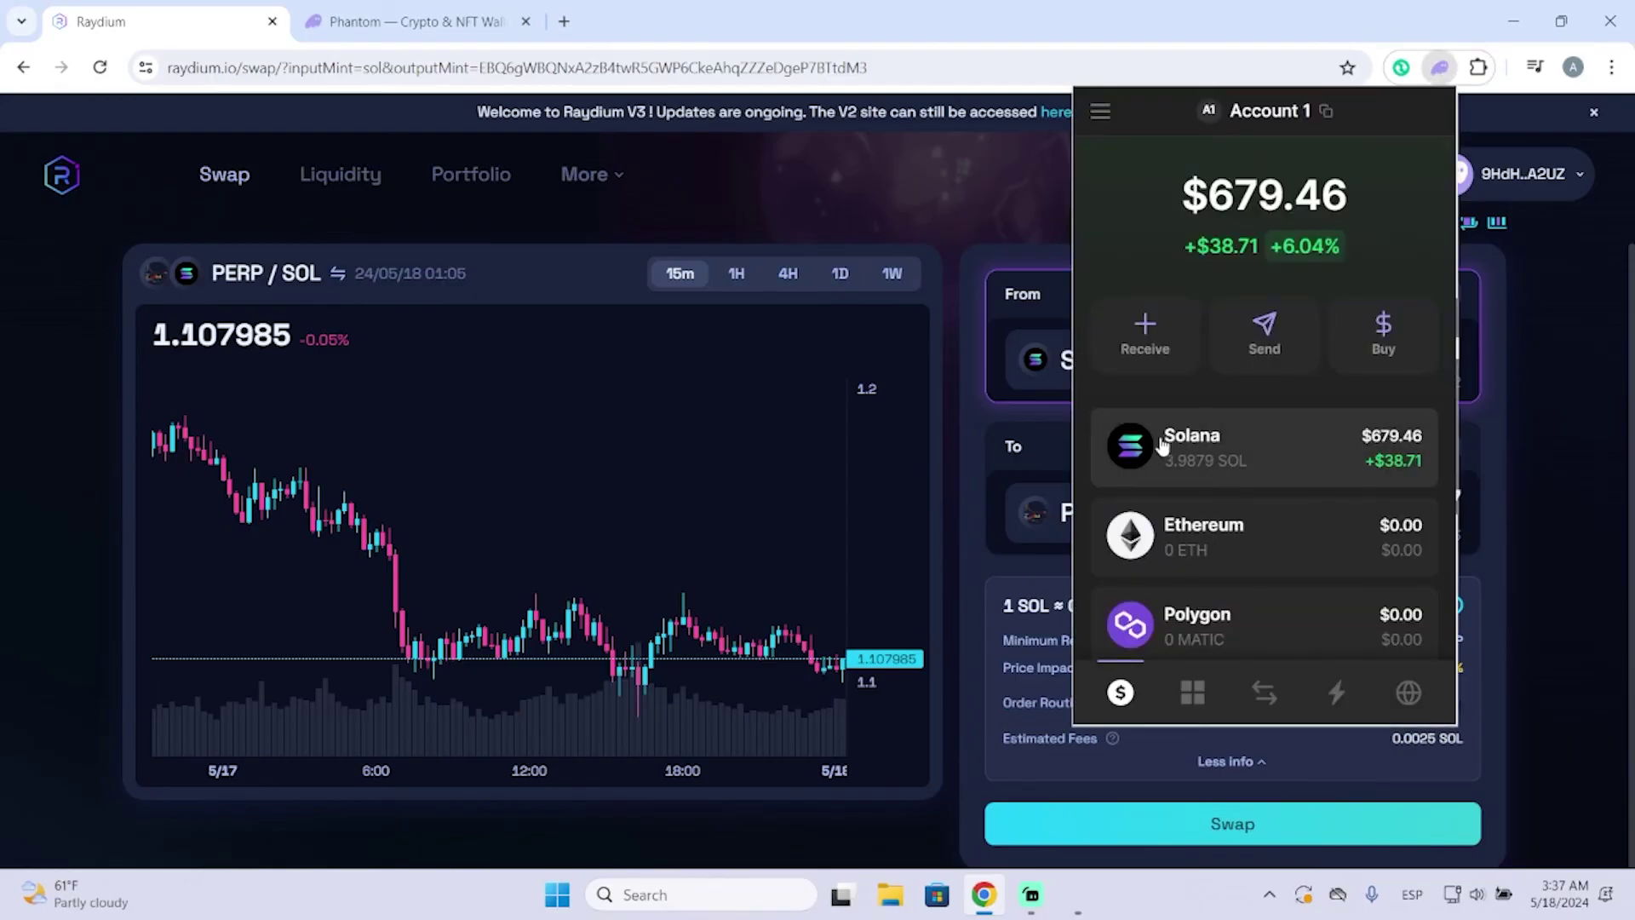
{"action": "left_click", "coordinate": [1530, 422]}
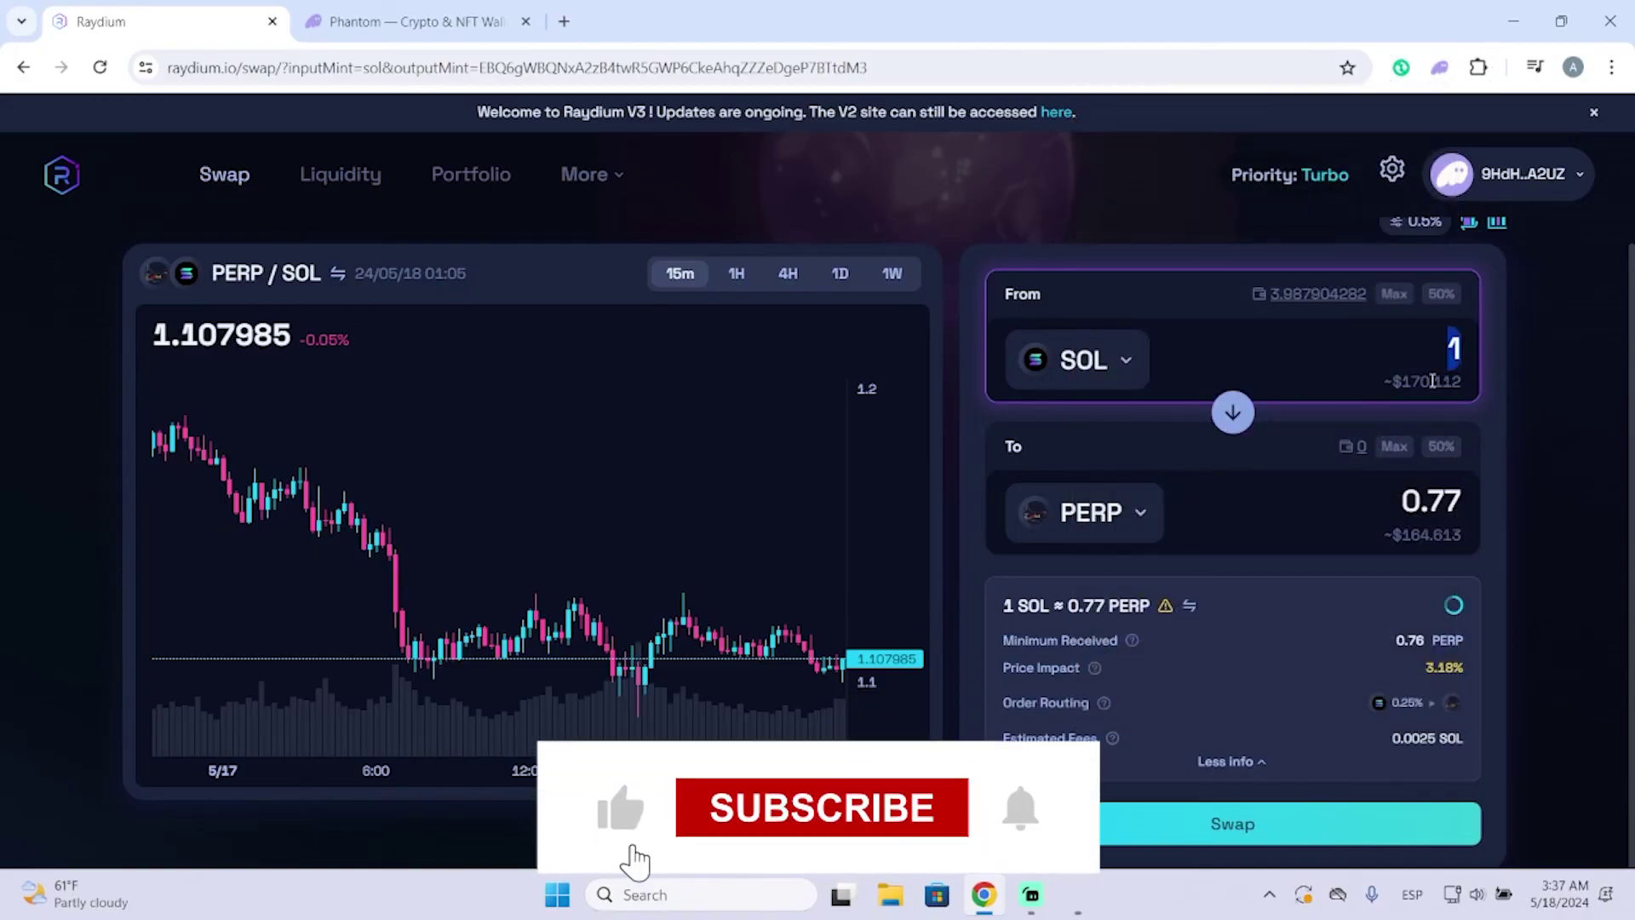
{"action": "key", "text": "BackSpace"}
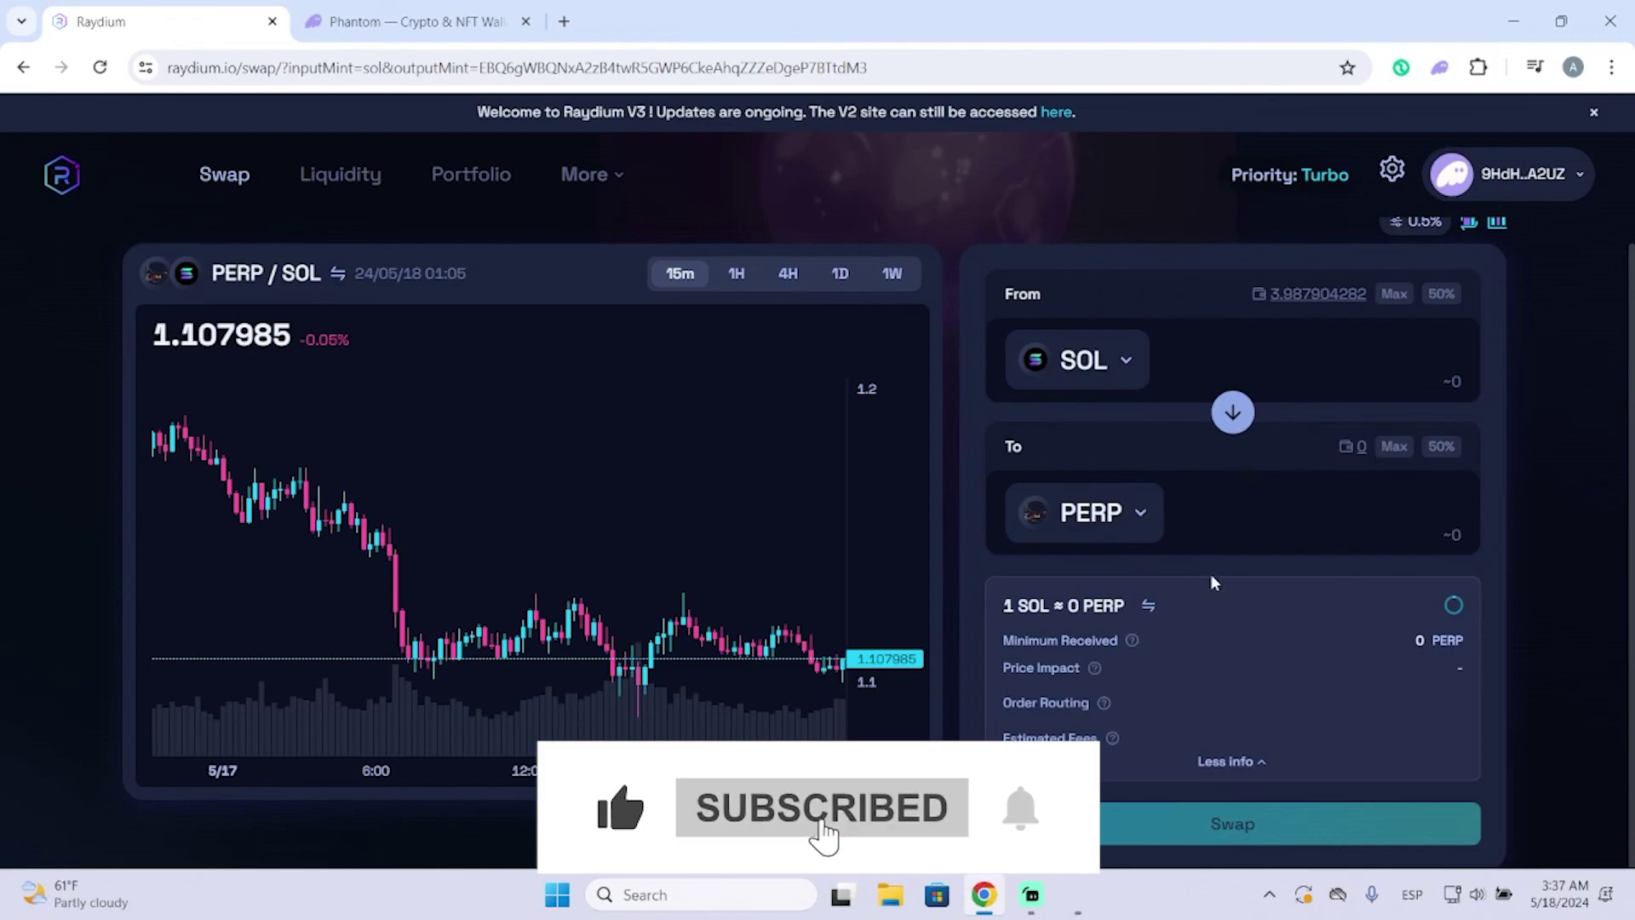